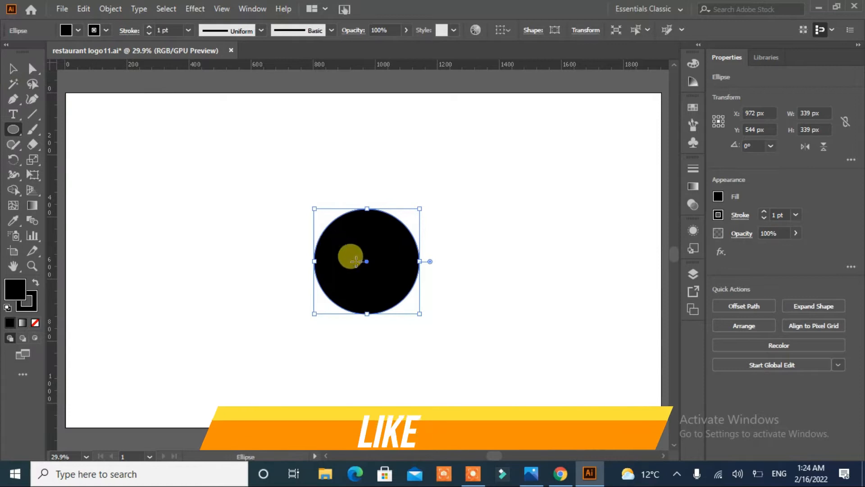
# Shift the large circle up and left, draw a circle about 210 px wide beside it, and place a copy over its upper-left edge.
pyautogui.moveTo(366, 259); pyautogui.dragTo(334, 238)
pyautogui.click(11, 132)
pyautogui.moveTo(127, 162); pyautogui.dragTo(192, 227)
pyautogui.moveTo(158, 197); pyautogui.dragTo(317, 216)
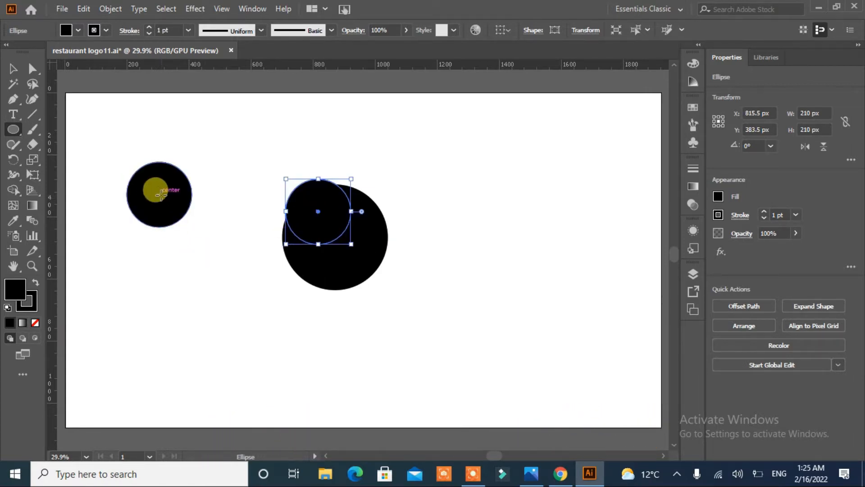
# Copy the 210 px circle again, shrink the copy to about 128 px, and place it on the large circle's upper-right edge.
pyautogui.press('v')
pyautogui.moveTo(160, 198); pyautogui.dragTo(367, 200)
pyautogui.click(399, 230)
pyautogui.click(378, 202)
pyautogui.moveTo(400, 232); pyautogui.dragTo(357, 199)
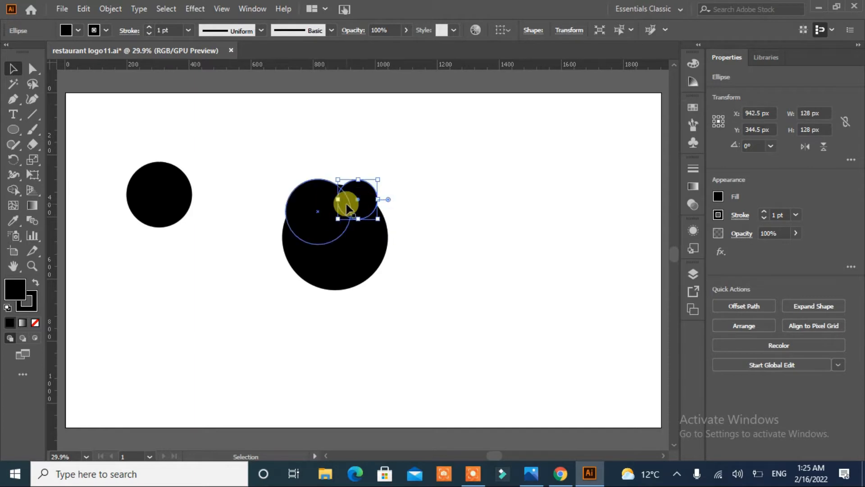
# Draw a circle about 101 px wide above the 128 px circle and place a copy of the 210 px circle around it.
pyautogui.click(13, 129)
pyautogui.moveTo(370, 155)
pyautogui.mouseDown()
pyautogui.moveTo(402, 186)
pyautogui.moveTo(385, 179)
pyautogui.mouseUp()
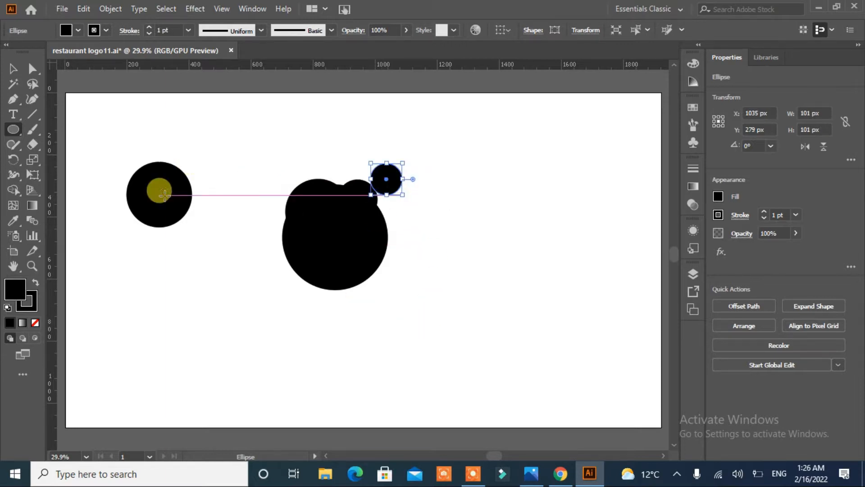
pyautogui.click(13, 69)
pyautogui.moveTo(159, 195); pyautogui.dragTo(377, 188)
# Draw a circle about 395 px in diameter to the right of the circle cluster.
pyautogui.moveTo(442, 145); pyautogui.dragTo(237, 331)
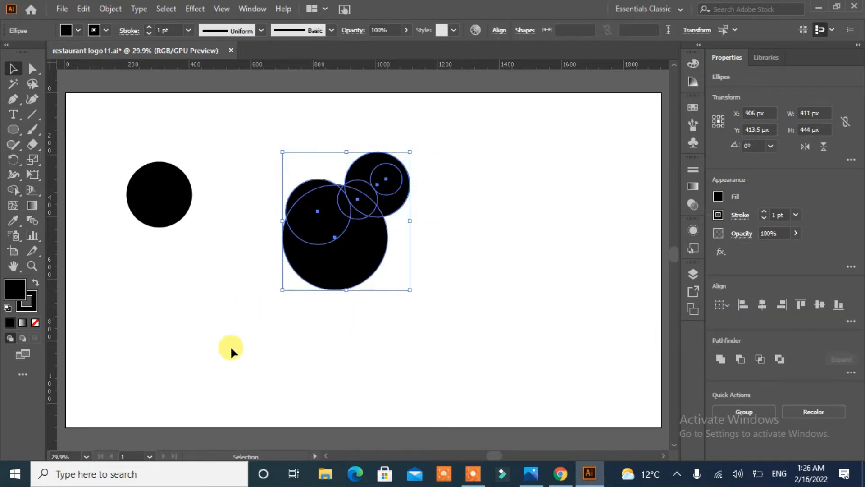
pyautogui.click(13, 129)
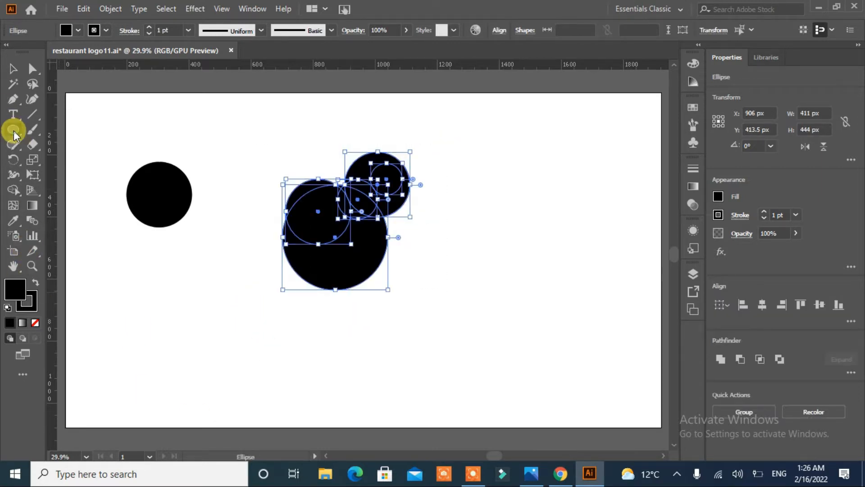
pyautogui.moveTo(453, 185); pyautogui.dragTo(576, 307)
pyautogui.moveTo(514, 245)
pyautogui.mouseDown()
pyautogui.moveTo(428, 247)
pyautogui.moveTo(424, 239)
pyautogui.moveTo(514, 243)
pyautogui.mouseUp()
# Remove the fill from the clustered circles and the 395 px circle, leaving only their black outlines.
pyautogui.click(12, 70)
pyautogui.moveTo(241, 160); pyautogui.dragTo(418, 311)
pyautogui.click(35, 322)
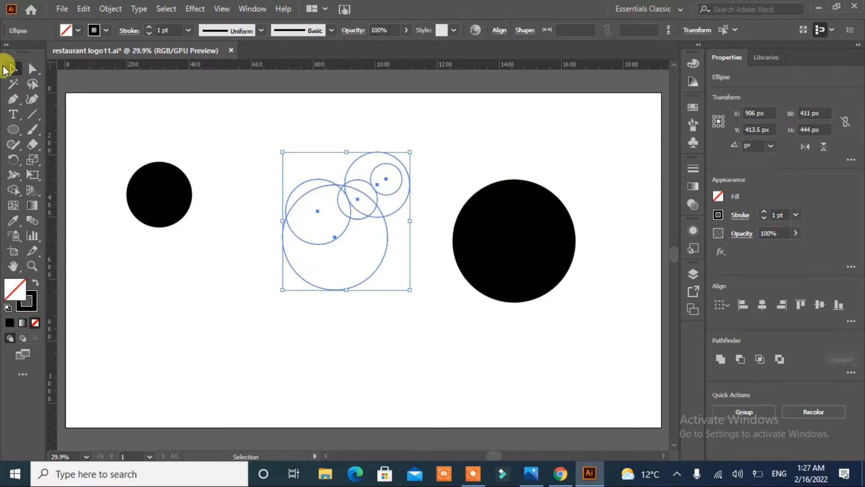
pyautogui.click(487, 252)
pyautogui.click(35, 322)
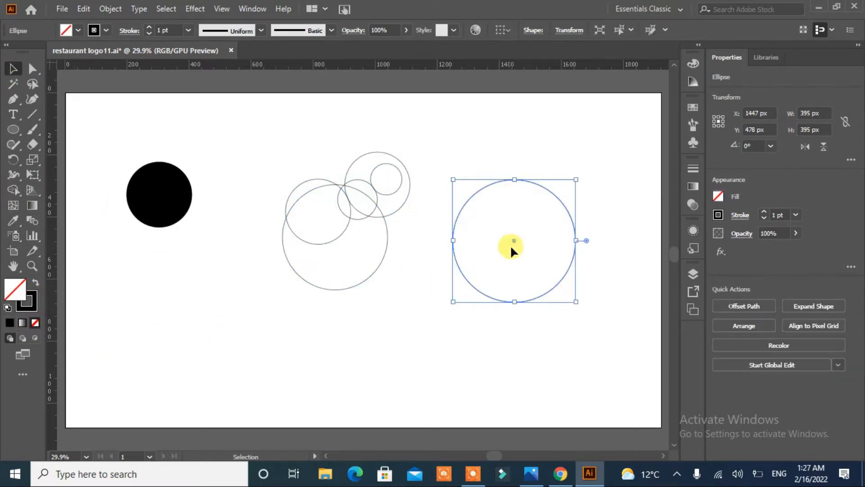
# Scale a copy of the 395 px circle down to about 221 px and place it over the cluster's upper-left circle.
pyautogui.moveTo(515, 239); pyautogui.dragTo(571, 225)
pyautogui.moveTo(632, 287); pyautogui.dragTo(605, 276)
pyautogui.moveTo(569, 226); pyautogui.dragTo(311, 212)
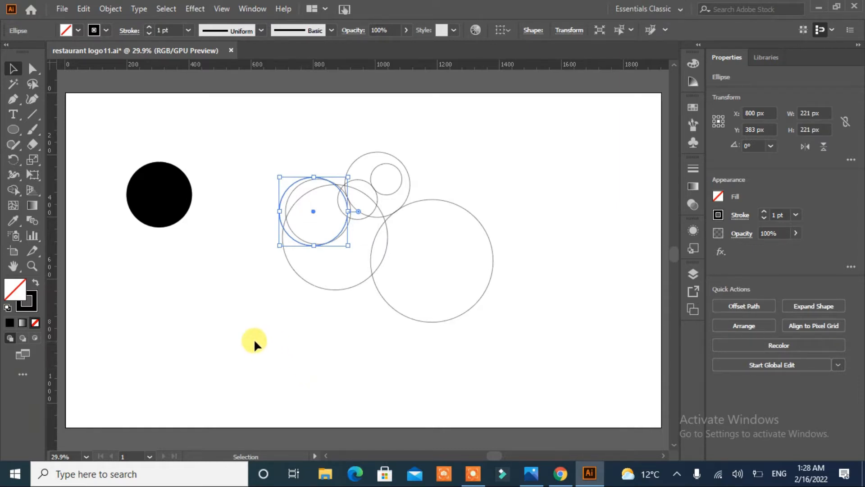
# Place three overlapping copies of the 395 px circle across the lower part of the cluster.
pyautogui.moveTo(435, 263); pyautogui.dragTo(320, 260)
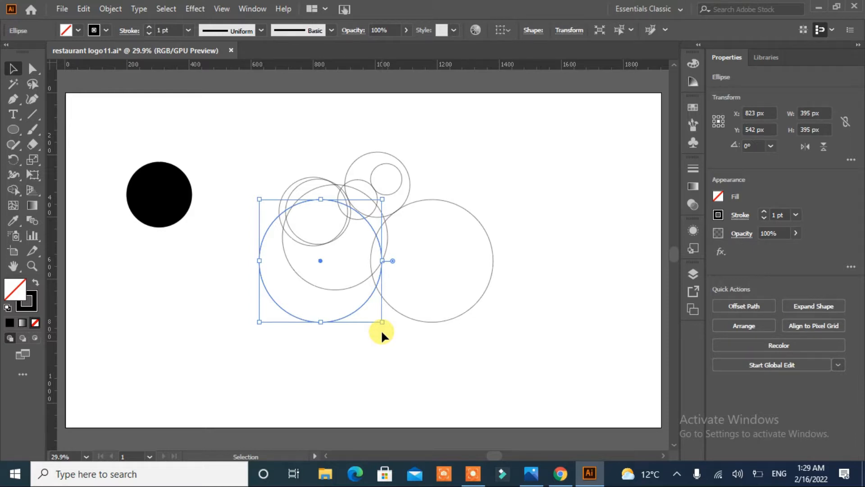
pyautogui.moveTo(432, 259); pyautogui.dragTo(399, 269)
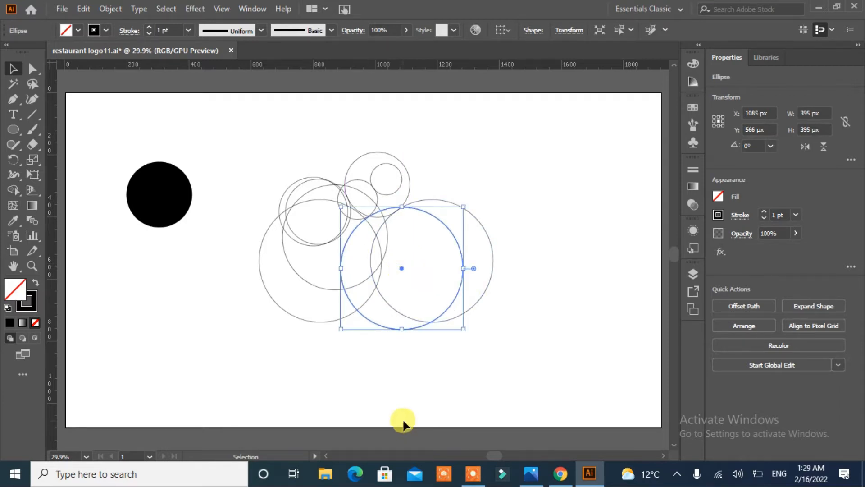
pyautogui.moveTo(402, 266); pyautogui.dragTo(357, 266)
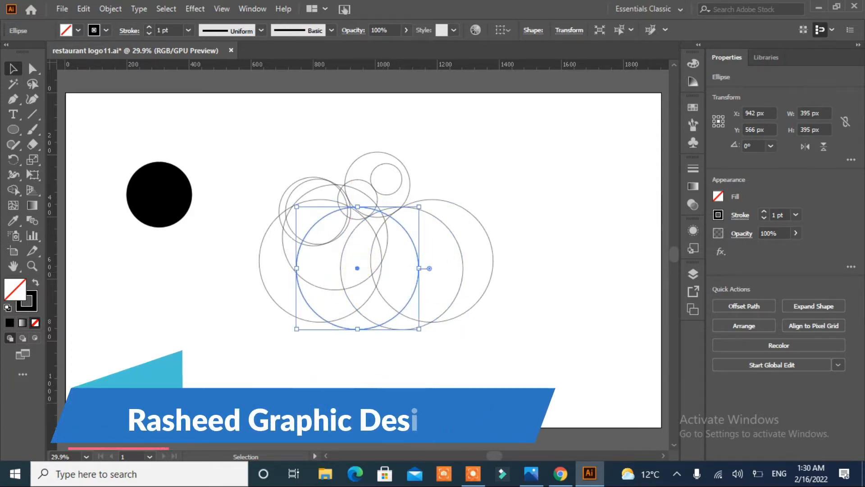
# Remove the fill from the separate 210 px circle and place a copy above the cluster, overlapping its top circles.
pyautogui.click(160, 193)
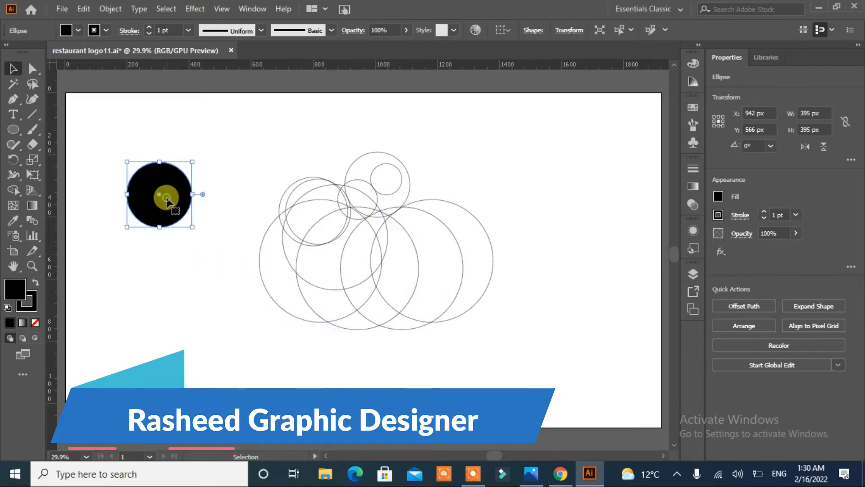
pyautogui.click(34, 323)
pyautogui.moveTo(158, 193); pyautogui.dragTo(387, 137)
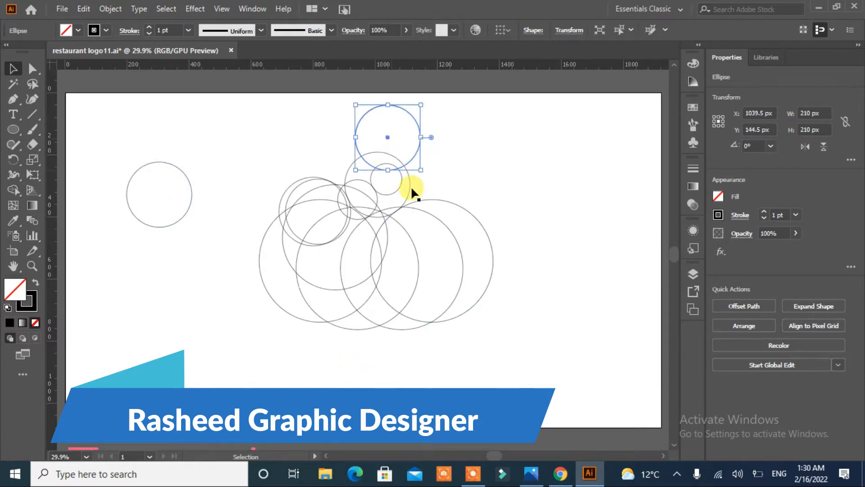
# Merge the overlapping regions of the clustered circles into a black elephant silhouette with trunk, head, body and legs using Shape Builder.
pyautogui.moveTo(525, 134); pyautogui.dragTo(194, 358)
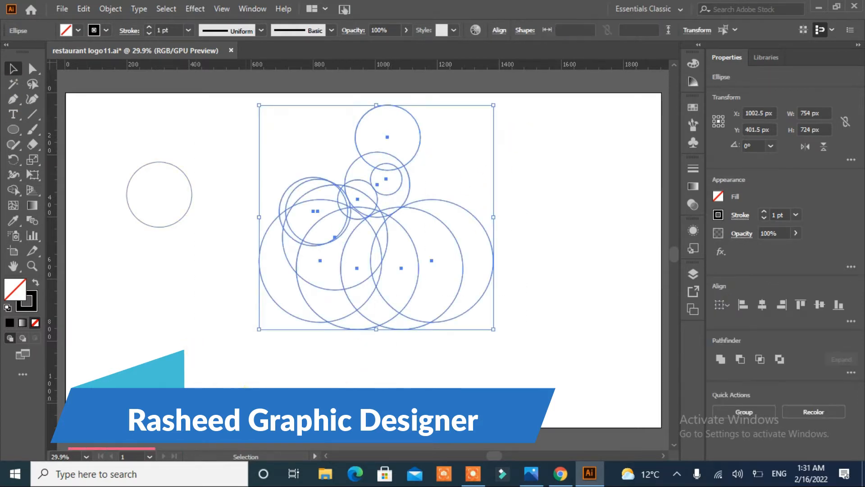
pyautogui.click(14, 190)
pyautogui.click(78, 31)
pyautogui.click(35, 52)
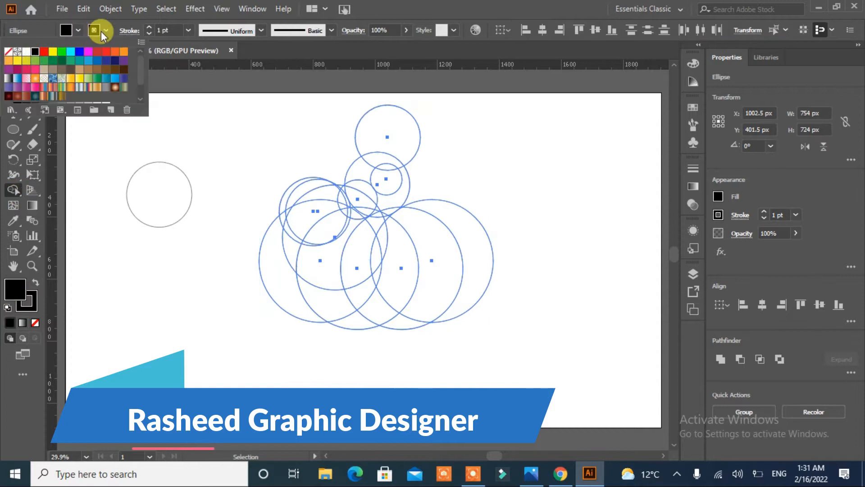
pyautogui.click(399, 205)
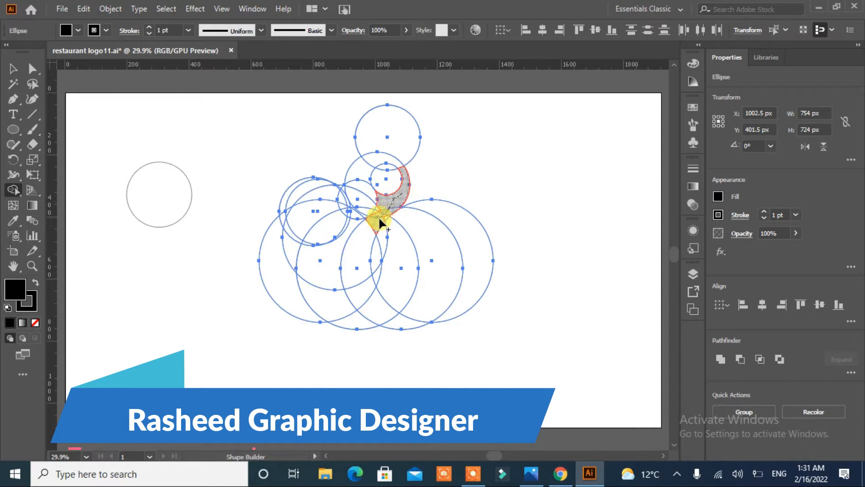
pyautogui.moveTo(384, 215); pyautogui.dragTo(370, 201)
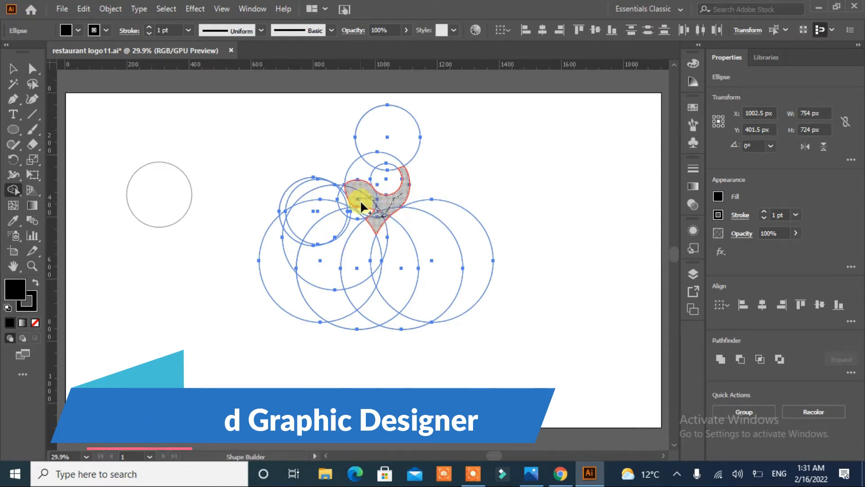
pyautogui.moveTo(362, 213)
pyautogui.mouseDown()
pyautogui.moveTo(366, 223)
pyautogui.moveTo(361, 217)
pyautogui.moveTo(348, 228)
pyautogui.moveTo(331, 192)
pyautogui.moveTo(303, 255)
pyautogui.mouseUp()
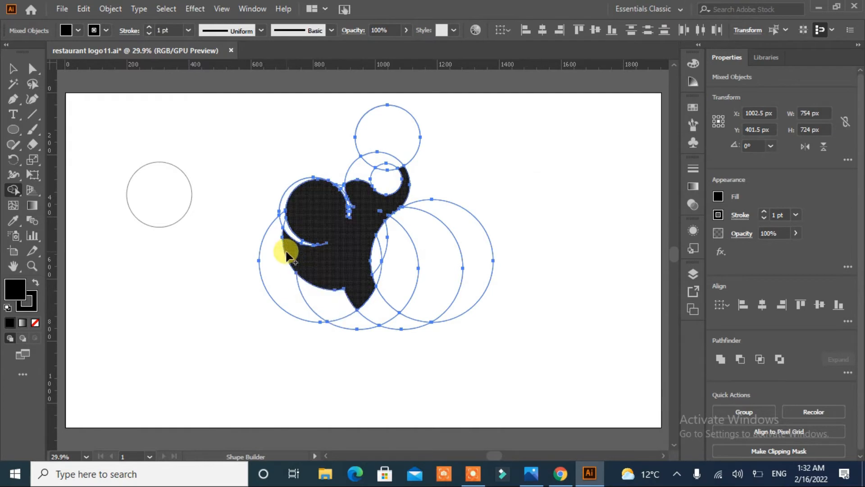
pyautogui.moveTo(287, 255); pyautogui.dragTo(280, 251)
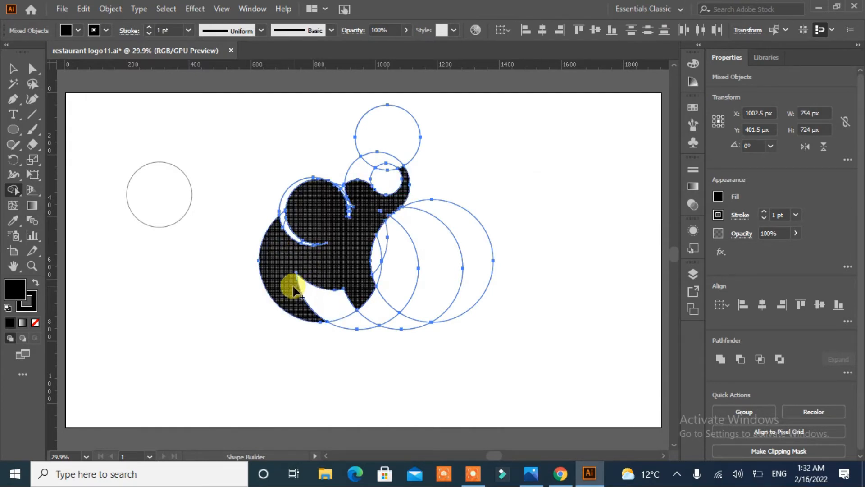
pyautogui.click(12, 69)
pyautogui.click(176, 277)
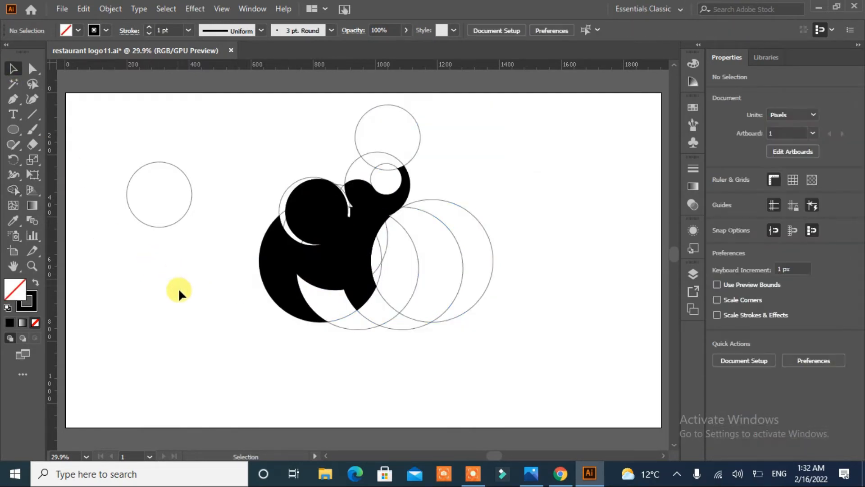
# Merge the leftover sliver between the ear and head into the elephant silhouette with Shape Builder and fill the shape black.
pyautogui.moveTo(496, 136); pyautogui.dragTo(203, 354)
pyautogui.click(13, 190)
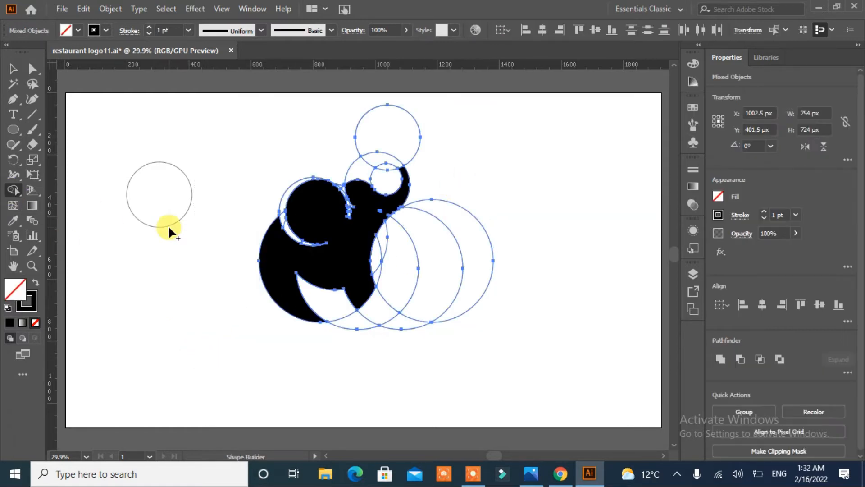
pyautogui.click(351, 212)
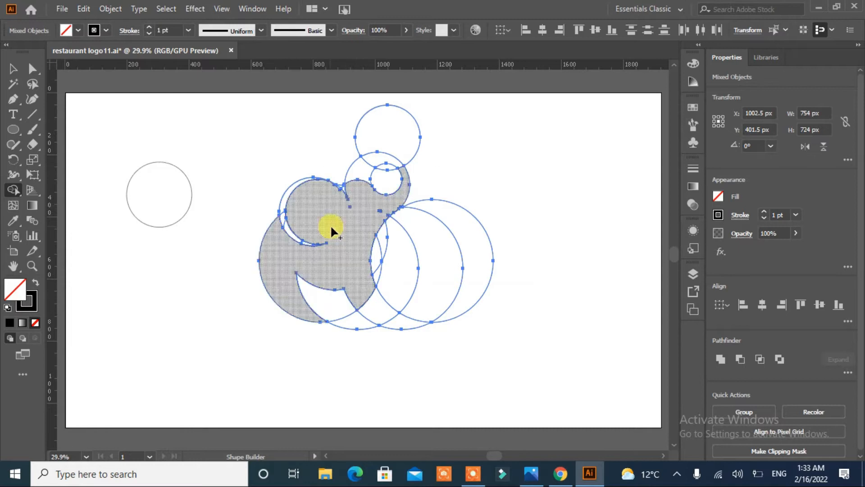
pyautogui.click(70, 33)
pyautogui.click(34, 55)
pyautogui.click(325, 219)
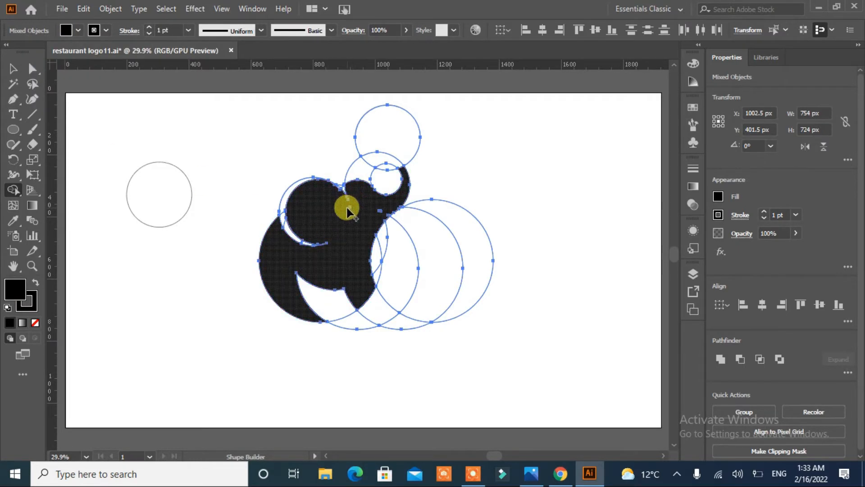
# Move the elephant silhouette clear of the construction circles and delete the leftover outlines.
pyautogui.click(9, 69)
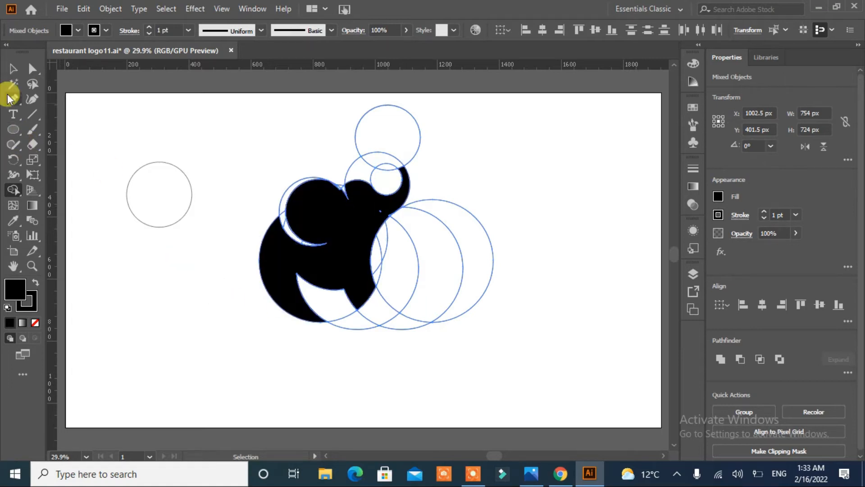
pyautogui.click(178, 290)
pyautogui.moveTo(355, 242); pyautogui.dragTo(193, 300)
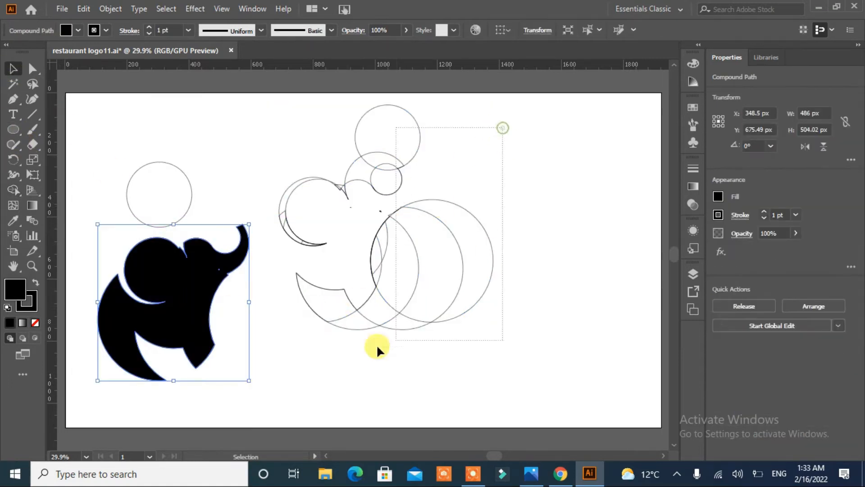
pyautogui.moveTo(490, 250); pyautogui.dragTo(276, 343)
pyautogui.press('Delete')
# Move the elephant back to the middle of the artboard and rotate it about 19° clockwise.
pyautogui.moveTo(178, 318); pyautogui.dragTo(404, 247)
pyautogui.moveTo(473, 155); pyautogui.dragTo(497, 193)
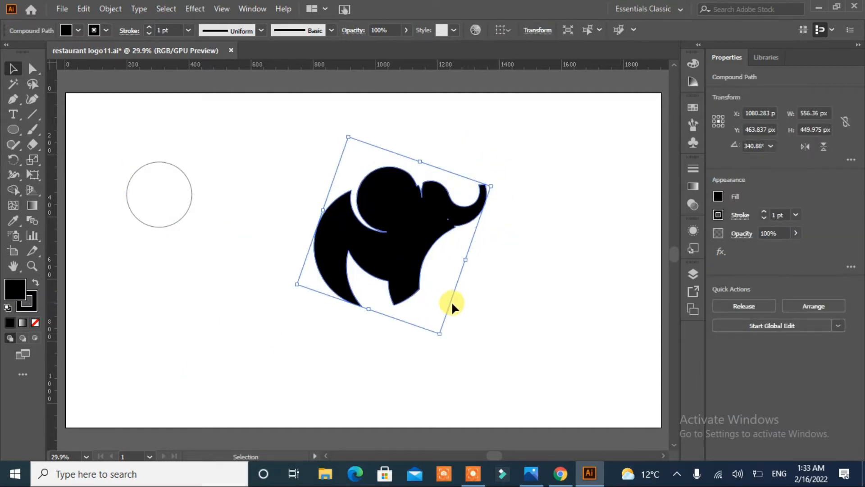
# Draw an unfilled ellipse about 580 by 228 px and position it over the elephant's lower body and legs.
pyautogui.click(13, 129)
pyautogui.moveTo(241, 142); pyautogui.dragTo(487, 297)
pyautogui.moveTo(235, 217); pyautogui.dragTo(271, 220)
pyautogui.hotkey('ctrl', 'z')
pyautogui.click(36, 323)
pyautogui.moveTo(380, 297); pyautogui.dragTo(380, 270)
pyautogui.moveTo(270, 206); pyautogui.dragTo(307, 217)
pyautogui.moveTo(397, 142); pyautogui.dragTo(403, 200)
pyautogui.moveTo(396, 235); pyautogui.dragTo(383, 264)
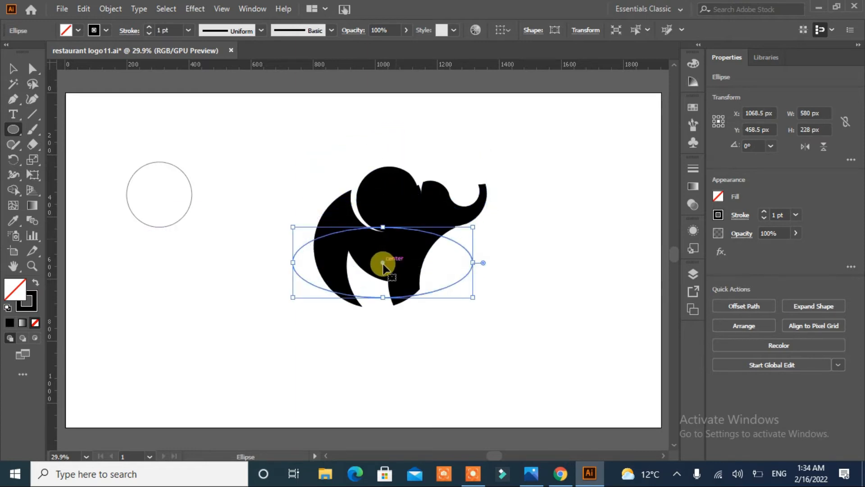
# Nudge the ellipse upward until its lower edge crosses the elephant's legs just above the feet.
pyautogui.press('Up')
pyautogui.press('Up')
pyautogui.press('Up')
pyautogui.press('Up')
pyautogui.press('Up')
pyautogui.press('Up')
pyautogui.press('Up')
pyautogui.press('Up')
pyautogui.press('Up')
pyautogui.press('Up')
pyautogui.press('Up')
pyautogui.press('Up')
pyautogui.press('Up')
pyautogui.press('Up')
pyautogui.press('Up')
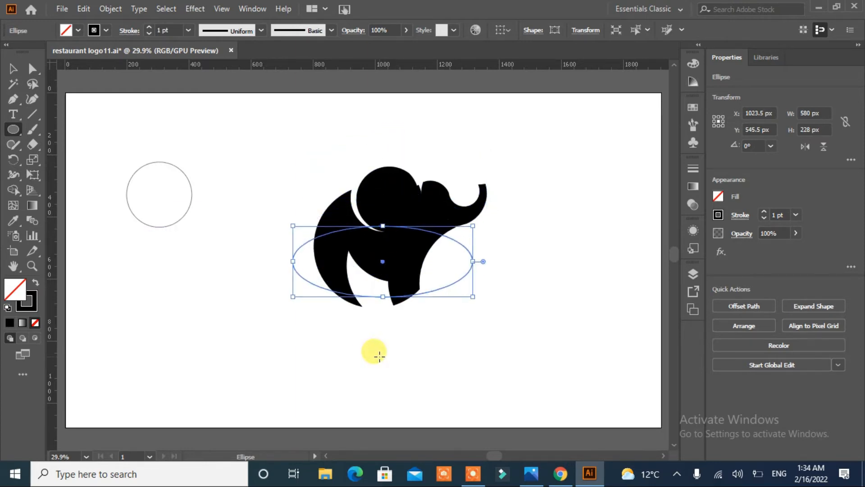
# Cut away the leg tips below the ellipse with Shape Builder to give the elephant curved feet.
pyautogui.click(14, 69)
pyautogui.moveTo(542, 169); pyautogui.dragTo(242, 285)
pyautogui.click(13, 189)
pyautogui.moveTo(325, 305); pyautogui.dragTo(360, 313)
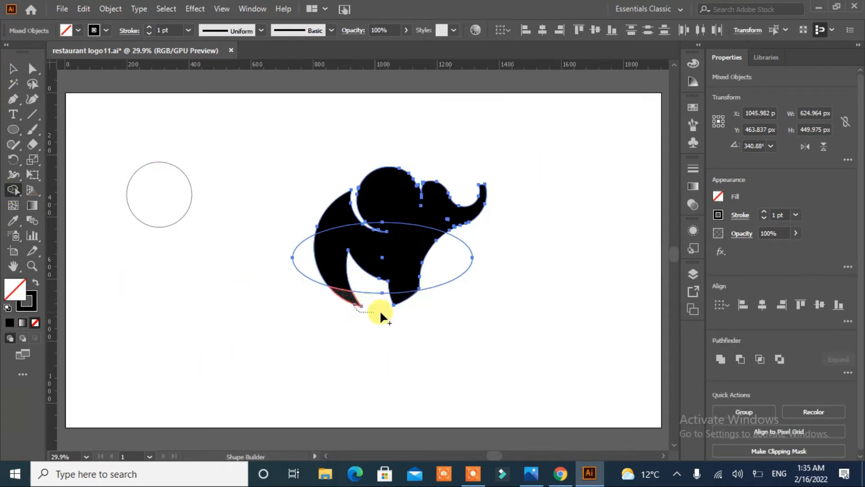
pyautogui.moveTo(412, 322); pyautogui.dragTo(411, 322)
pyautogui.keyDown('alt'); pyautogui.click(337, 303); pyautogui.keyUp('alt')
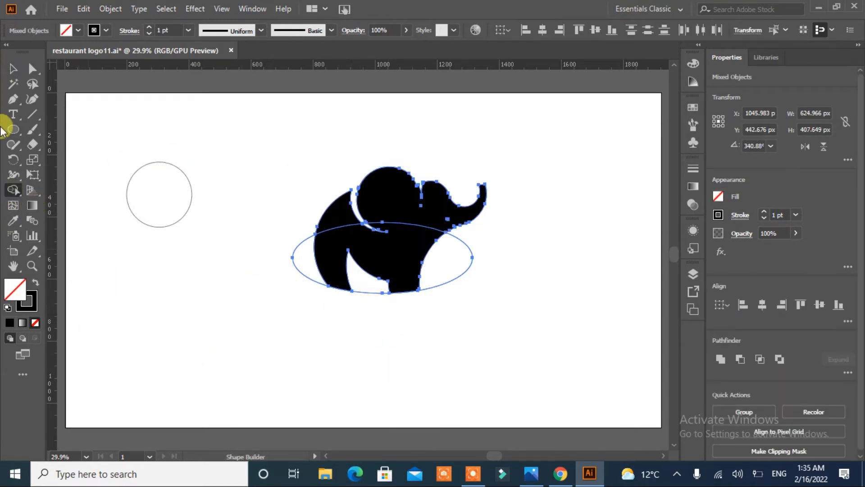
# Move the trimming ellipse off the elephant to the empty area below it.
pyautogui.click(13, 68)
pyautogui.click(428, 266)
pyautogui.moveTo(472, 254); pyautogui.dragTo(477, 342)
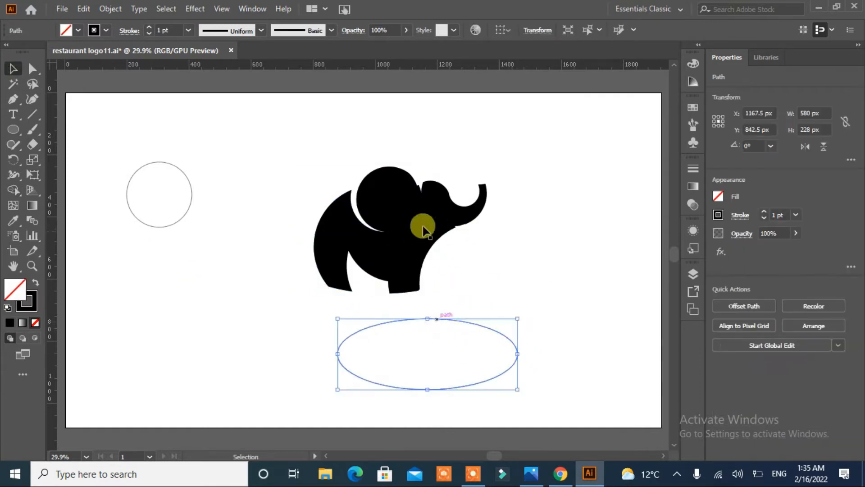
# Delete the anchor points forming the notch between the elephant's ear and forehead.
pyautogui.press('a')
pyautogui.click(424, 208)
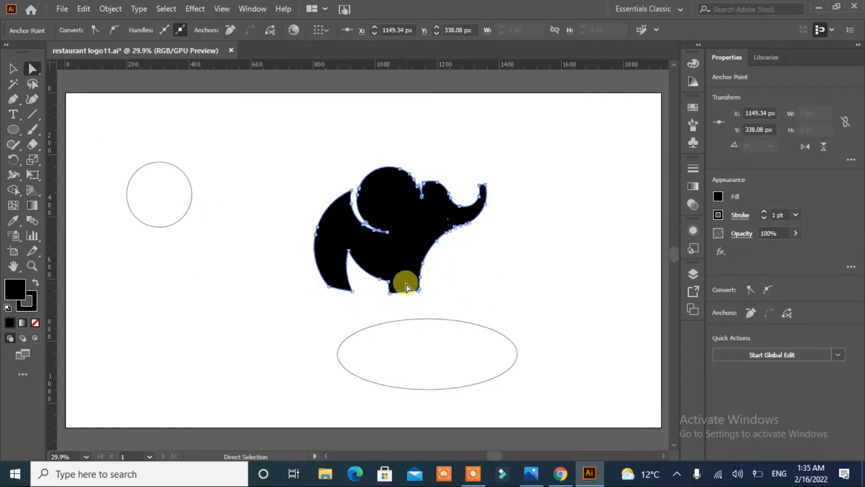
pyautogui.hotkey('ctrl', '+')
pyautogui.hotkey('ctrl', '+')
pyautogui.hotkey('ctrl', '+')
pyautogui.hotkey('ctrl', '+')
pyautogui.moveTo(13, 98); pyautogui.dragTo(35, 131)
pyautogui.click(356, 247)
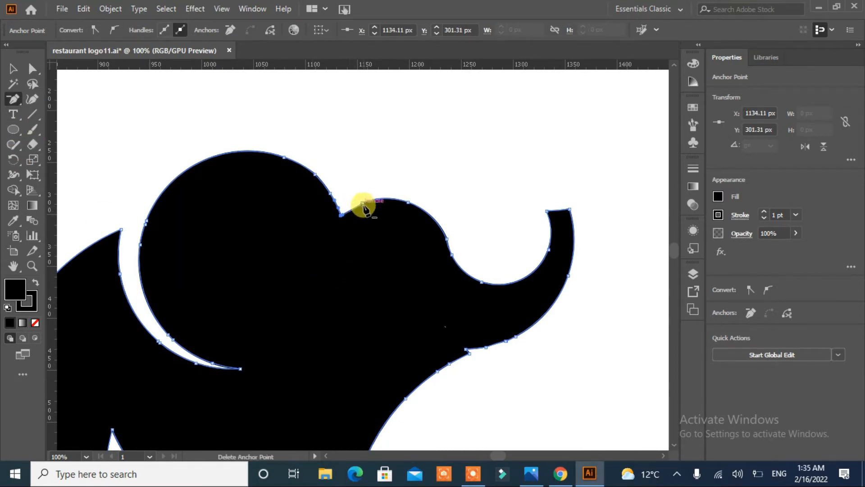
pyautogui.click(340, 215)
# Smooth the outline where the elephant's ear meets the forehead using the Smooth tool.
pyautogui.click(13, 71)
pyautogui.click(18, 83)
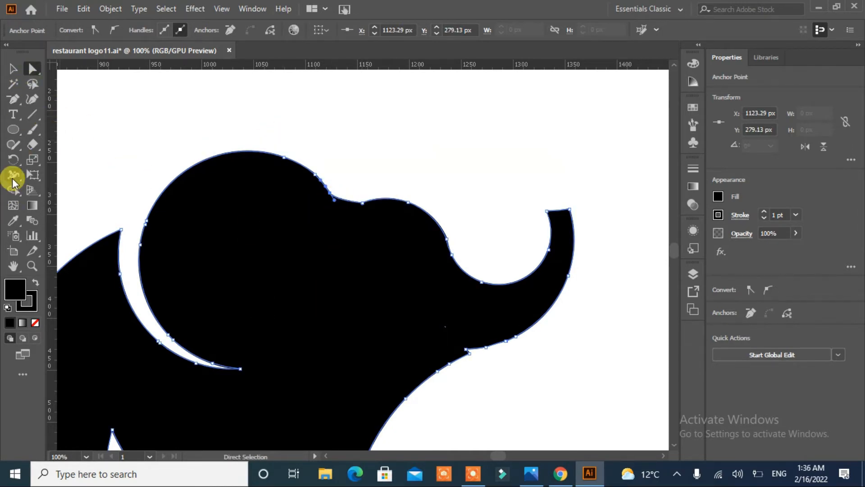
pyautogui.click(12, 163)
pyautogui.click(13, 145)
pyautogui.click(45, 176)
pyautogui.click(13, 69)
pyautogui.click(296, 249)
pyautogui.click(13, 146)
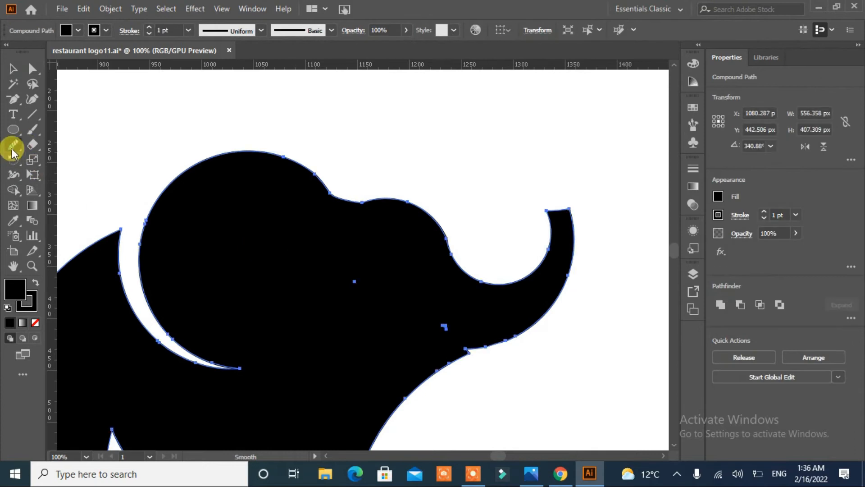
pyautogui.moveTo(328, 190)
pyautogui.mouseDown()
pyautogui.moveTo(367, 194)
pyautogui.moveTo(331, 189)
pyautogui.moveTo(272, 201)
pyautogui.moveTo(302, 166)
pyautogui.mouseUp()
# Pull the anchor point under the trunk inward to open a pointed mouth and remove the surplus anchor at its inner corner.
pyautogui.scroll(-5, 608, 314)
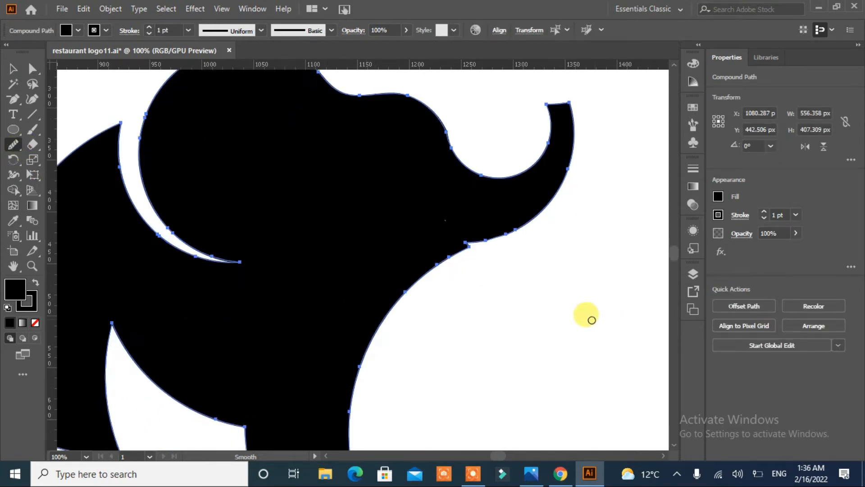
pyautogui.click(32, 68)
pyautogui.click(491, 282)
pyautogui.moveTo(465, 242); pyautogui.dragTo(478, 166)
pyautogui.click(485, 228)
pyautogui.click(489, 303)
pyautogui.click(448, 222)
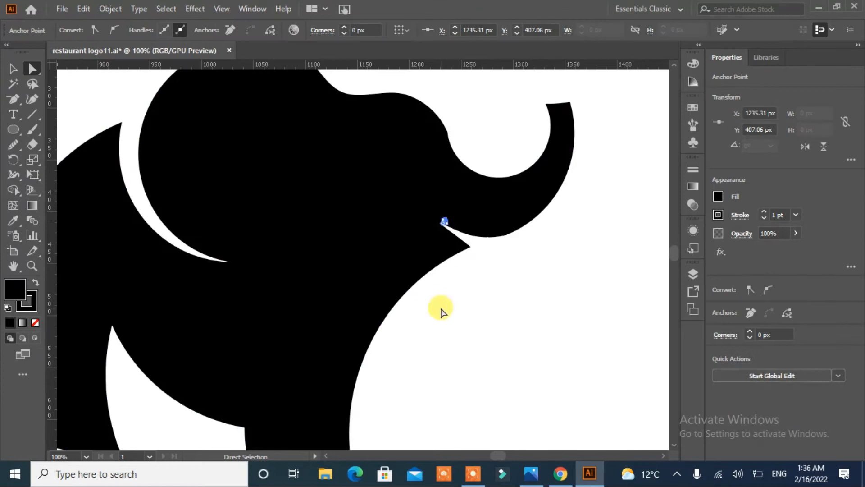
pyautogui.click(14, 99)
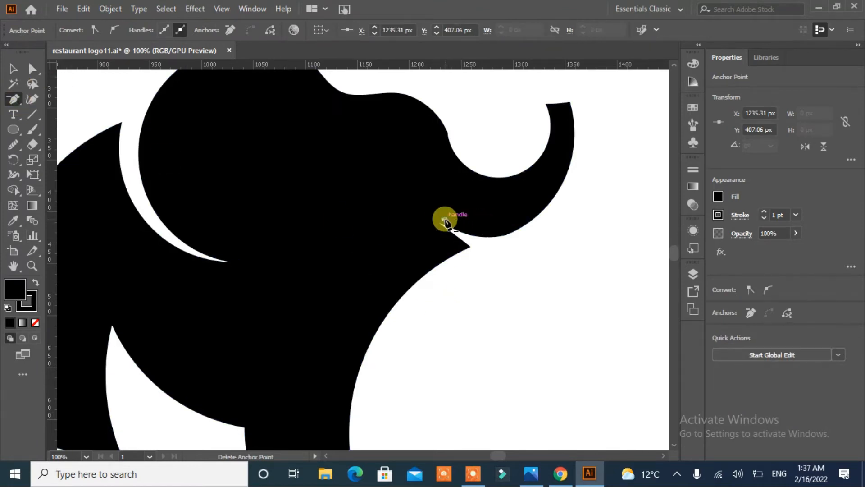
pyautogui.click(444, 222)
pyautogui.hotkey('ctrl', 'shift', 'a')
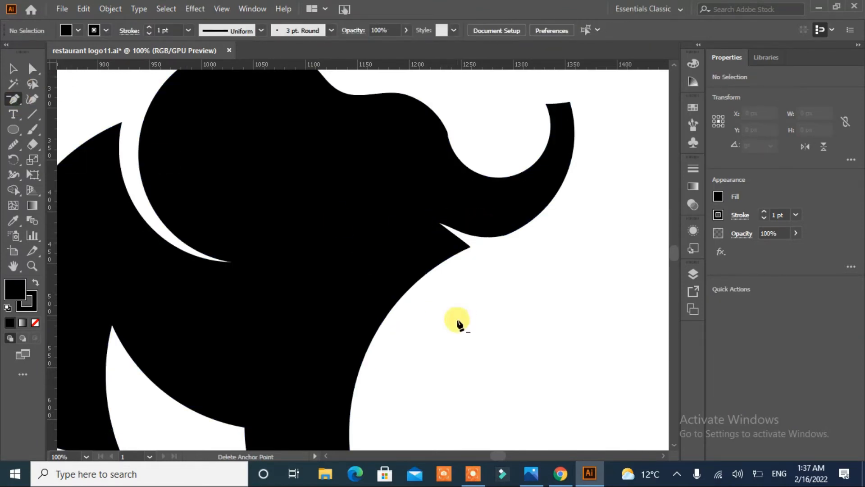
# Round the sharp corner at the top of the gap between the legs to a radius of about 27 px.
pyautogui.scroll(5, 463, 353)
pyautogui.scroll(-8, 463, 353)
pyautogui.click(32, 68)
pyautogui.click(110, 284)
pyautogui.moveTo(112, 293); pyautogui.dragTo(131, 358)
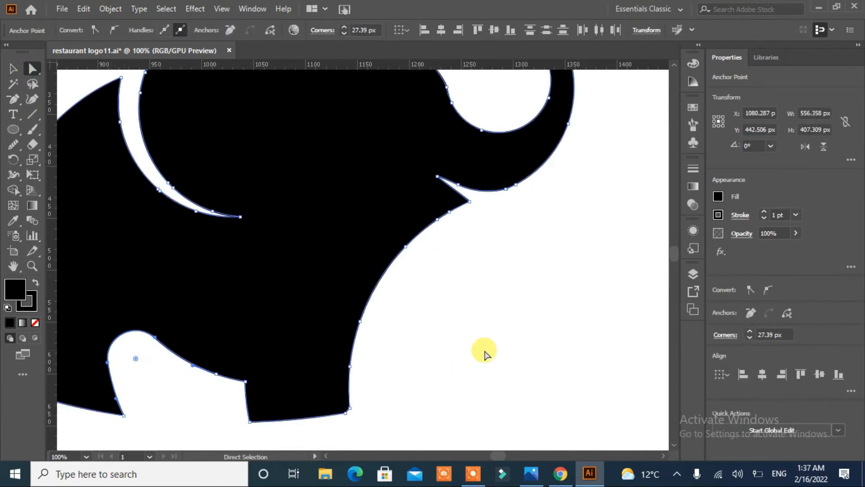
pyautogui.click(493, 349)
pyautogui.hotkey('ctrl', '0')
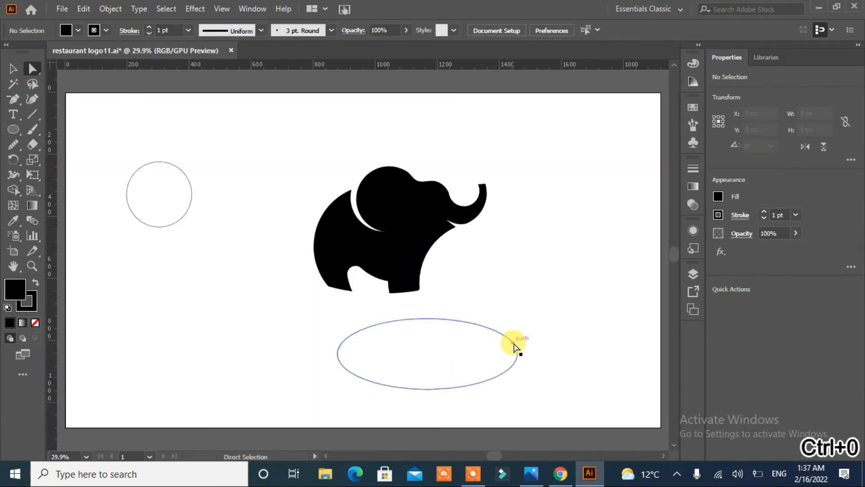
# Draw a white circle about 46 px wide and place it on the elephant's head as the eye.
pyautogui.press('l')
pyautogui.moveTo(235, 175); pyautogui.dragTo(427, 201)
pyautogui.click(177, 255)
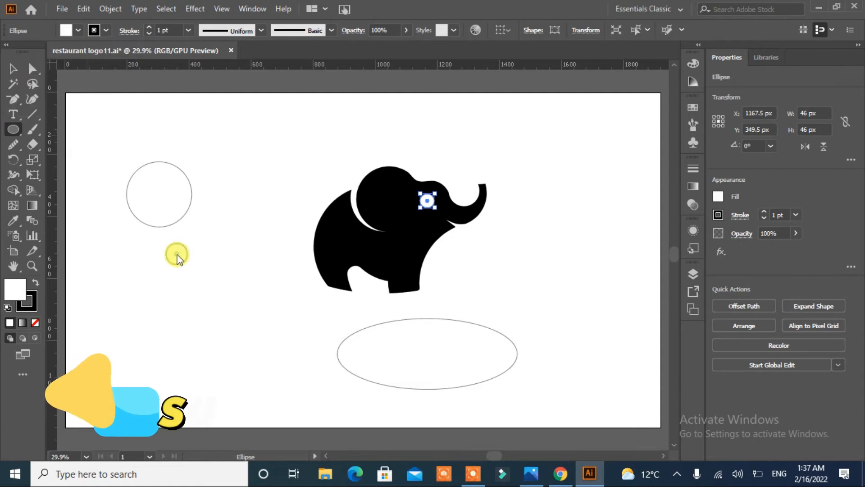
pyautogui.click(469, 266)
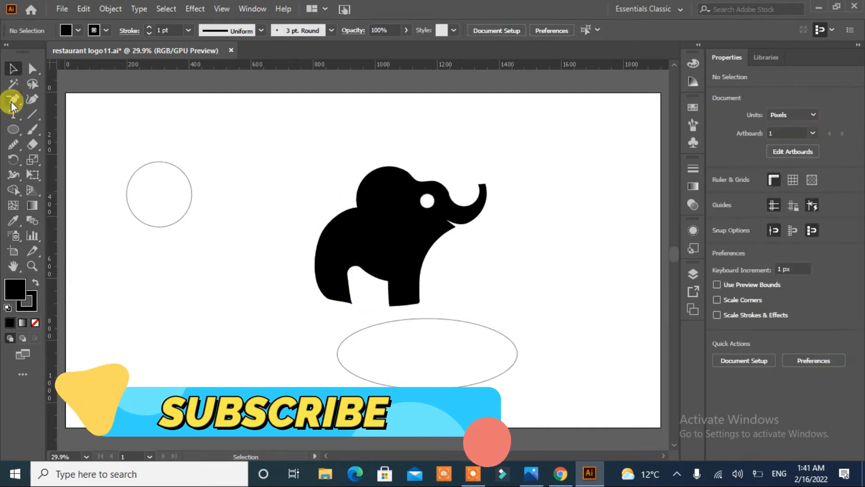
# Draw a closed curved shape for the far front leg ahead of the elephant's chest with the Pen tool.
pyautogui.click(11, 100)
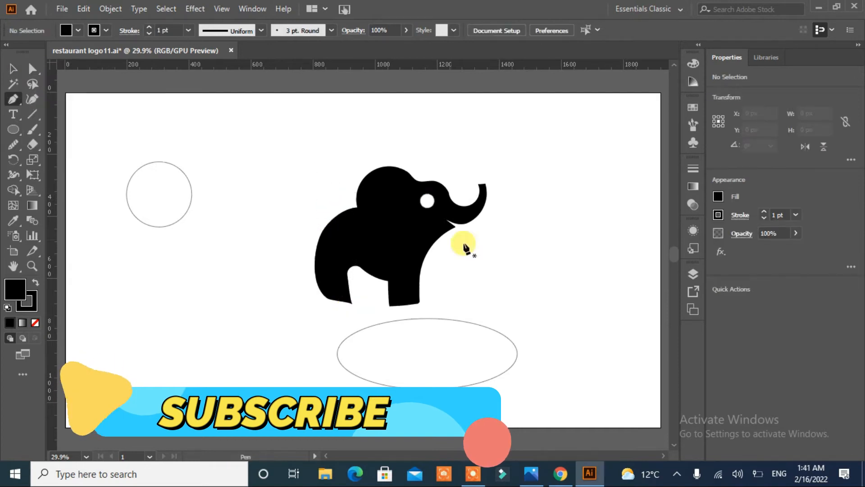
pyautogui.click(441, 235)
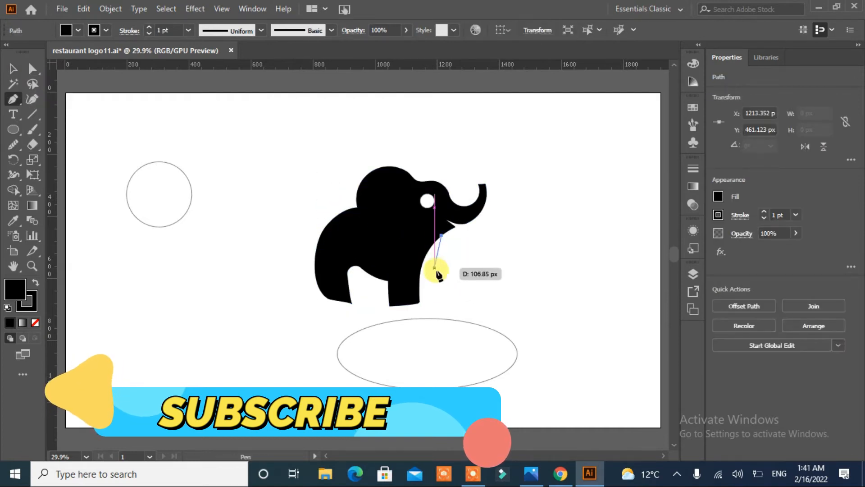
pyautogui.moveTo(437, 293); pyautogui.dragTo(399, 282)
pyautogui.click(437, 293)
pyautogui.moveTo(440, 235)
pyautogui.mouseDown()
pyautogui.moveTo(420, 236)
pyautogui.moveTo(457, 235)
pyautogui.moveTo(361, 298)
pyautogui.mouseUp()
# Trim the part of the far front leg that overlaps the body with Shape Builder and select the remaining leg.
pyautogui.click(13, 69)
pyautogui.click(13, 190)
pyautogui.moveTo(380, 251)
pyautogui.mouseDown()
pyautogui.moveTo(390, 229)
pyautogui.moveTo(376, 220)
pyautogui.moveTo(407, 243)
pyautogui.moveTo(415, 266)
pyautogui.mouseUp()
pyautogui.click(13, 69)
pyautogui.click(220, 264)
pyautogui.click(432, 291)
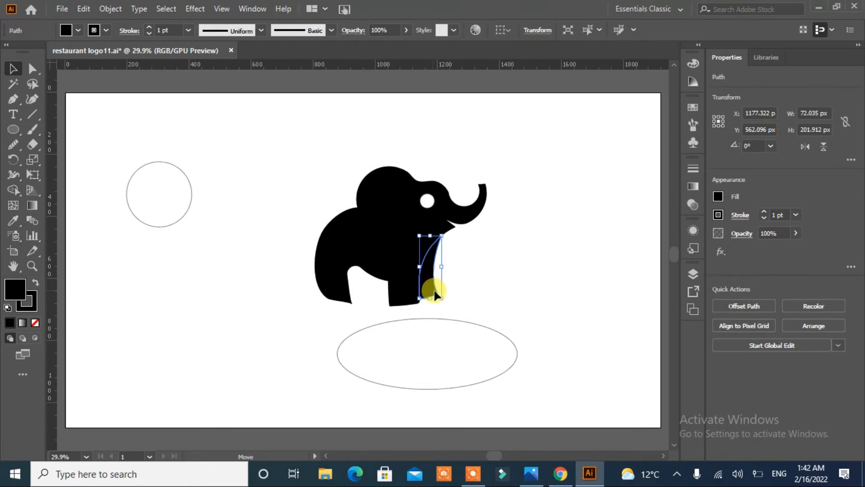
# Move and rotate the far front leg slightly away from the body so a thin white gap separates them.
pyautogui.moveTo(434, 273); pyautogui.dragTo(432, 277)
pyautogui.moveTo(446, 239); pyautogui.dragTo(441, 233)
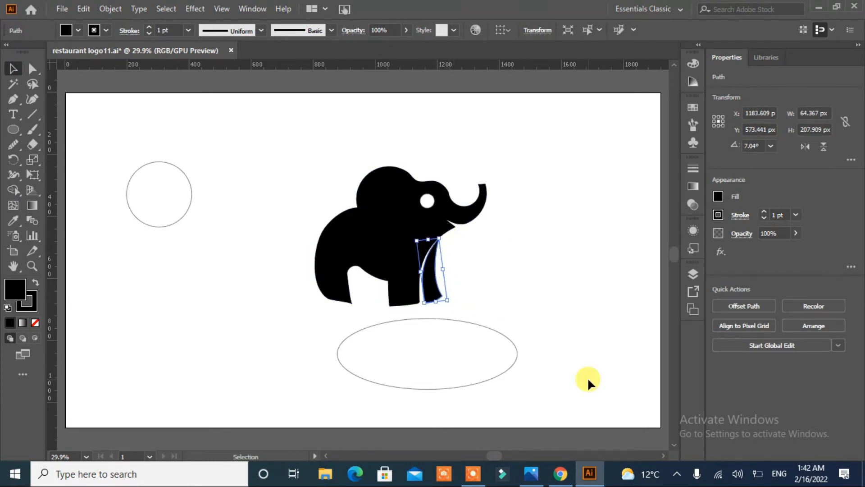
pyautogui.press('Down')
pyautogui.press('Down')
pyautogui.moveTo(436, 303); pyautogui.dragTo(435, 301)
pyautogui.moveTo(428, 241); pyautogui.dragTo(429, 246)
pyautogui.moveTo(455, 303); pyautogui.dragTo(454, 305)
pyautogui.click(472, 311)
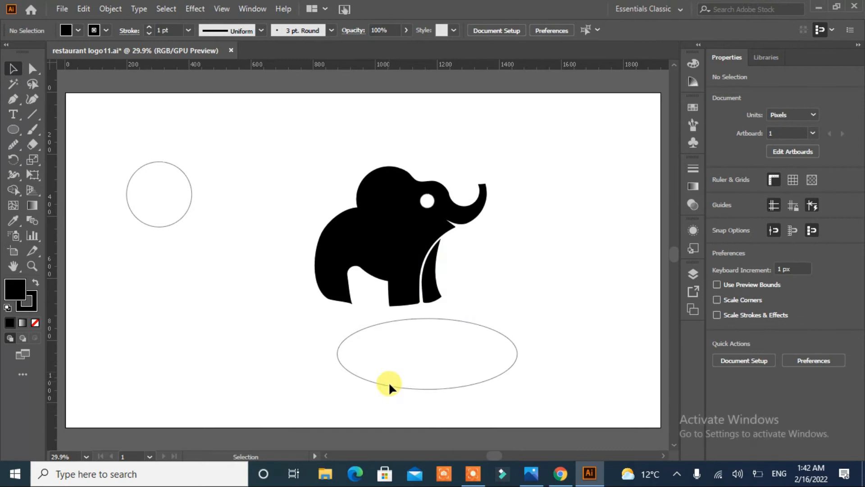
# Draw a small closed shape for the far hind leg over the inner edge of the rear leg with the Pen tool.
pyautogui.click(13, 102)
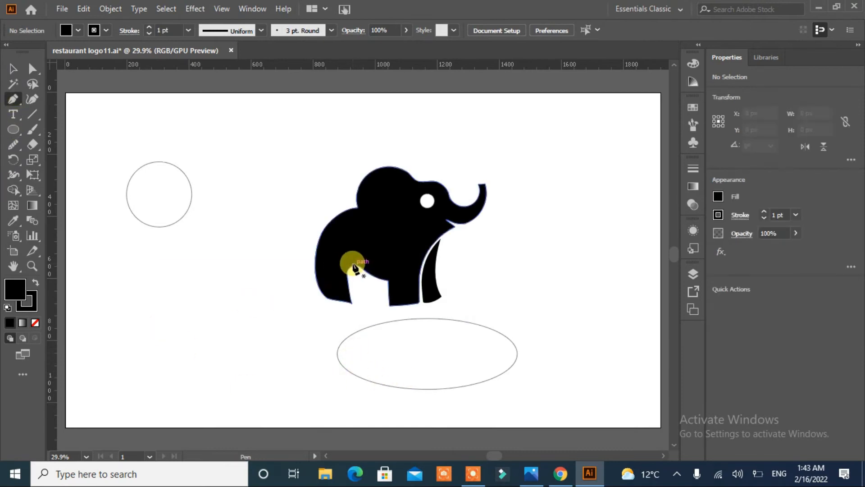
pyautogui.moveTo(355, 258); pyautogui.dragTo(337, 279)
pyautogui.moveTo(346, 251); pyautogui.dragTo(358, 256)
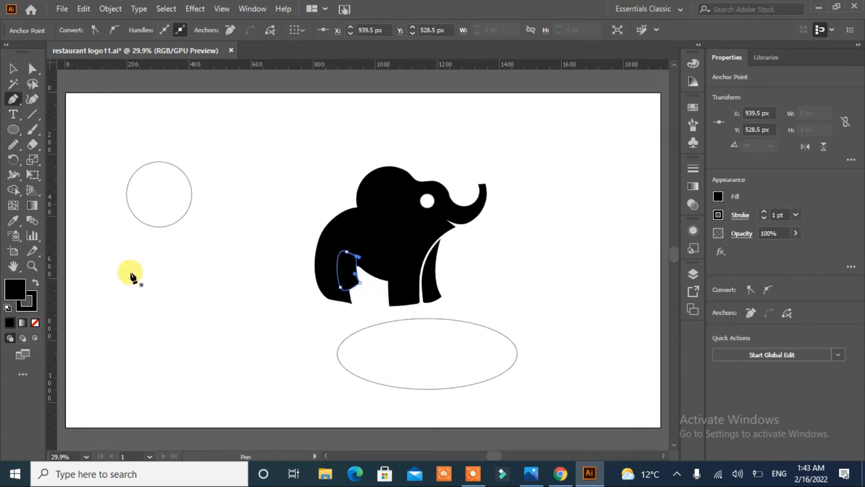
pyautogui.moveTo(264, 230); pyautogui.dragTo(351, 284)
# Trim the far hind leg's overlap with the body using Shape Builder and select the remaining piece.
pyautogui.click(13, 190)
pyautogui.moveTo(356, 247); pyautogui.dragTo(340, 283)
pyautogui.press('v')
pyautogui.click(183, 268)
pyautogui.click(353, 278)
# Nudge the far hind leg down and to the right to leave a thin white gap beside the rear leg.
pyautogui.press('Down')
pyautogui.press('Down')
pyautogui.press('Down')
pyautogui.press('Down')
pyautogui.press('Down')
pyautogui.press('Down')
pyautogui.press('Down')
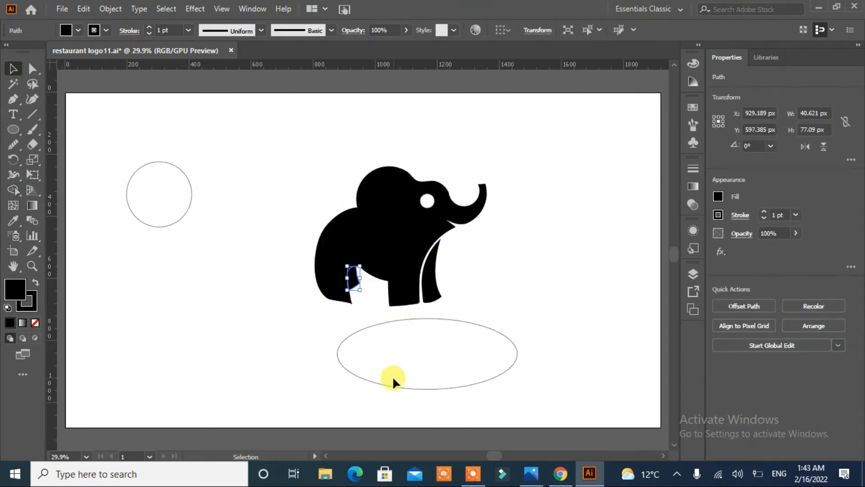
pyautogui.press('Right')
pyautogui.press('Right')
pyautogui.press('Right')
pyautogui.press('Right')
pyautogui.press('Right')
pyautogui.press('Right')
pyautogui.press('Right')
pyautogui.press('Delete')
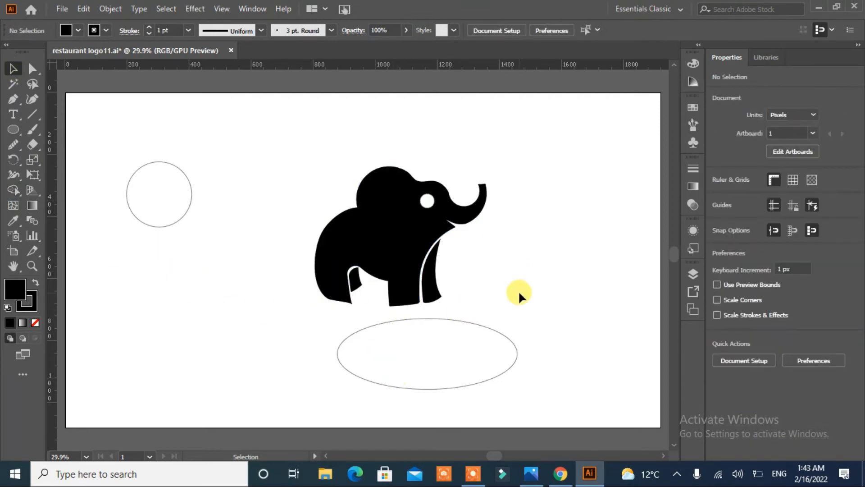
# Try to fit the spare circle over the elephant's rear body by moving and stretching it.
pyautogui.moveTo(164, 195); pyautogui.dragTo(358, 305)
pyautogui.moveTo(359, 268); pyautogui.dragTo(361, 220)
pyautogui.moveTo(325, 275); pyautogui.dragTo(320, 275)
pyautogui.moveTo(355, 333); pyautogui.dragTo(354, 313)
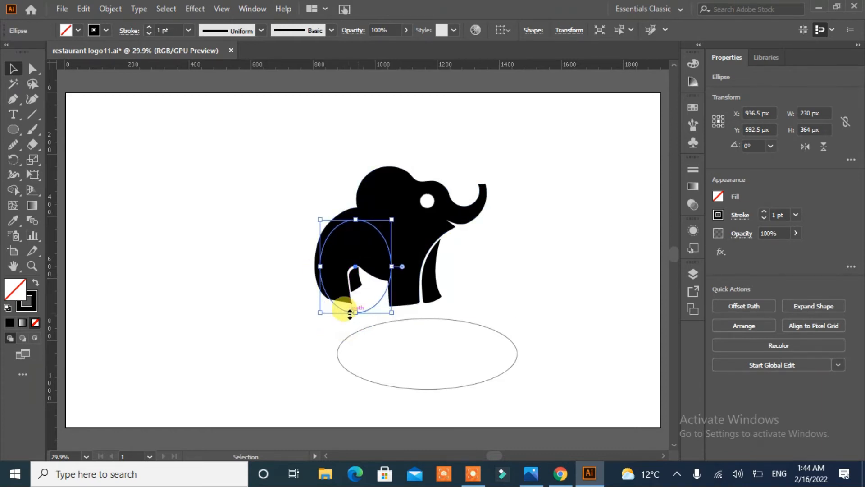
pyautogui.moveTo(391, 267); pyautogui.dragTo(397, 266)
pyautogui.moveTo(320, 267); pyautogui.dragTo(314, 268)
pyautogui.moveTo(355, 313); pyautogui.dragTo(356, 308)
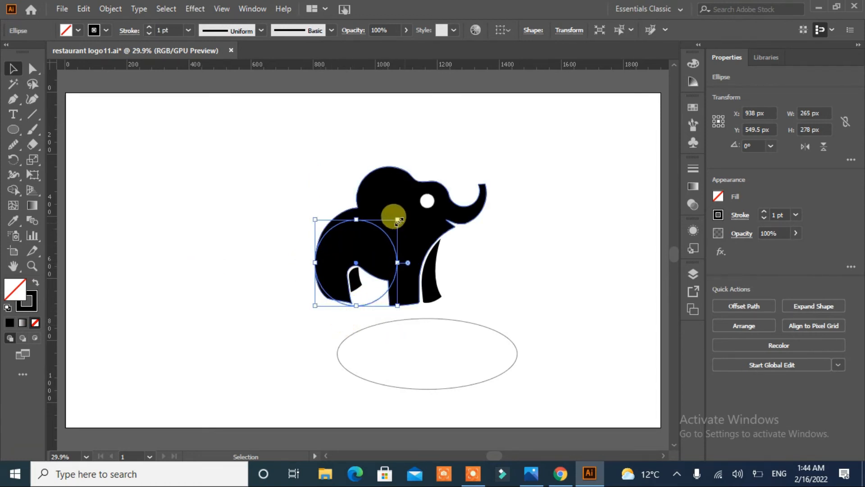
pyautogui.moveTo(398, 219); pyautogui.dragTo(397, 223)
# Move the circle onto the elephant's ear, resize it to 201 px, and offset it slightly toward the back.
pyautogui.moveTo(355, 265); pyautogui.dragTo(398, 197)
pyautogui.moveTo(437, 156); pyautogui.dragTo(429, 168)
pyautogui.moveTo(392, 213); pyautogui.dragTo(390, 201)
pyautogui.moveTo(429, 233); pyautogui.dragTo(413, 215)
pyautogui.moveTo(396, 196)
pyautogui.mouseDown()
pyautogui.moveTo(389, 202)
pyautogui.moveTo(381, 194)
pyautogui.mouseUp()
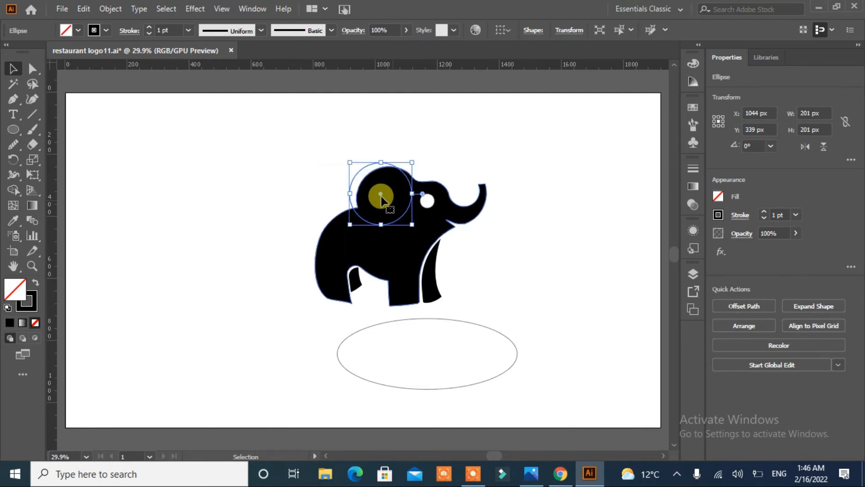
# Cut away the crescent between the ear and back with Shape Builder, using the circle and elephant body.
pyautogui.keyDown('shift'); pyautogui.click(408, 290); pyautogui.keyUp('shift')
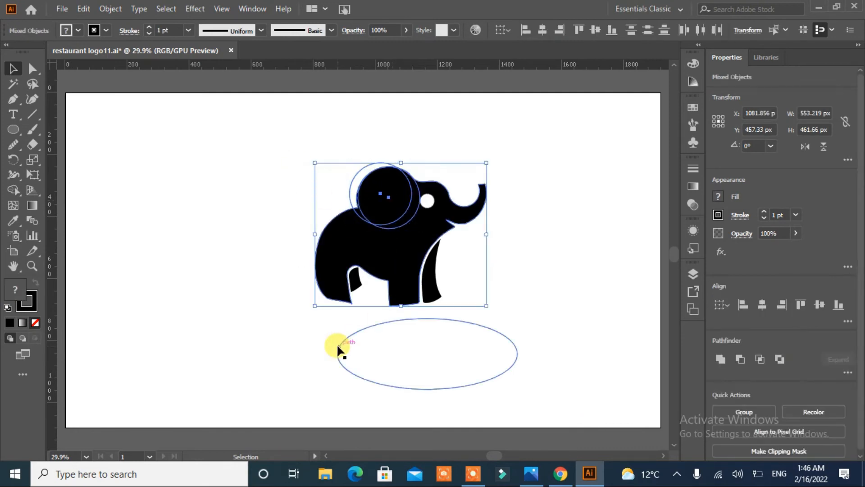
pyautogui.hotkey('ctrl', '1')
pyautogui.hotkey('shift', 'm')
pyautogui.moveTo(205, 156); pyautogui.dragTo(215, 172)
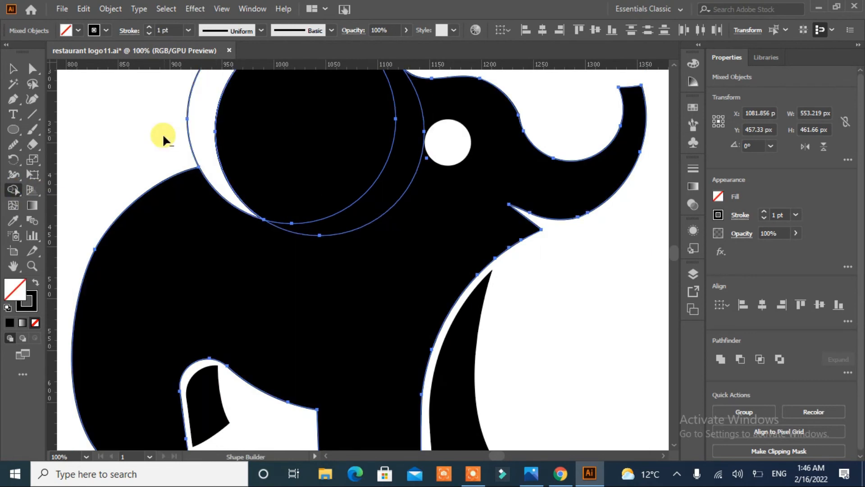
pyautogui.keyDown('alt'); pyautogui.click(201, 136); pyautogui.keyUp('alt')
# Merge the overlapping regions inside the ear with Shape Builder and fill the ear black.
pyautogui.scroll(3, 293, 213)
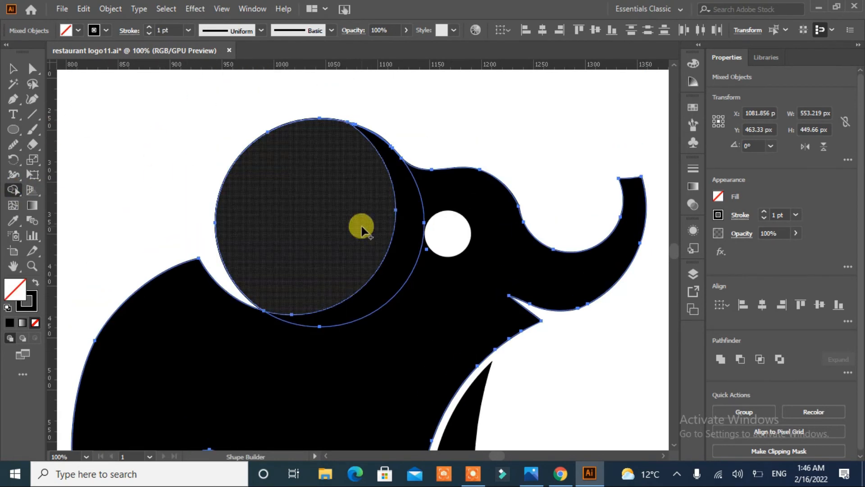
pyautogui.moveTo(361, 228); pyautogui.dragTo(401, 252)
pyautogui.click(30, 280)
pyautogui.click(257, 209)
pyautogui.click(12, 69)
pyautogui.click(135, 180)
# Merge the ear circle with the elephant's body using Shape Builder.
pyautogui.hotkey('ctrl', 'a')
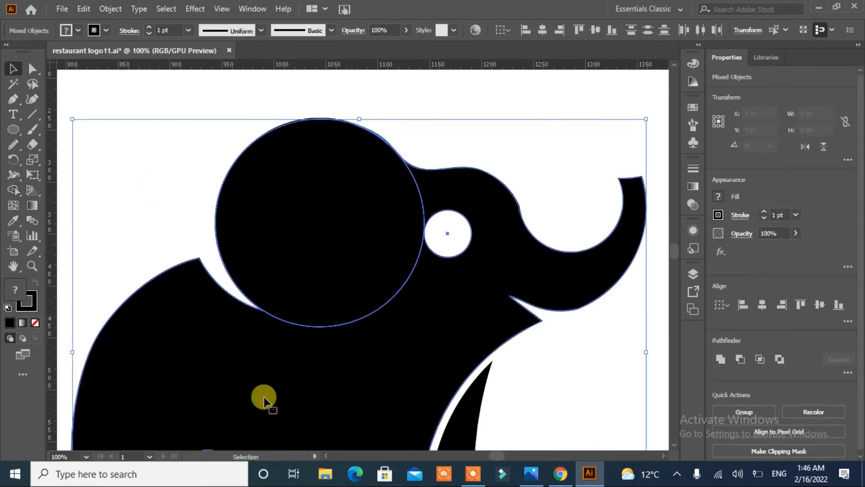
pyautogui.hotkey('shift', 'm')
pyautogui.moveTo(381, 276); pyautogui.dragTo(262, 366)
pyautogui.press('v')
pyautogui.hotkey('ctrl', 'shift', 'a')
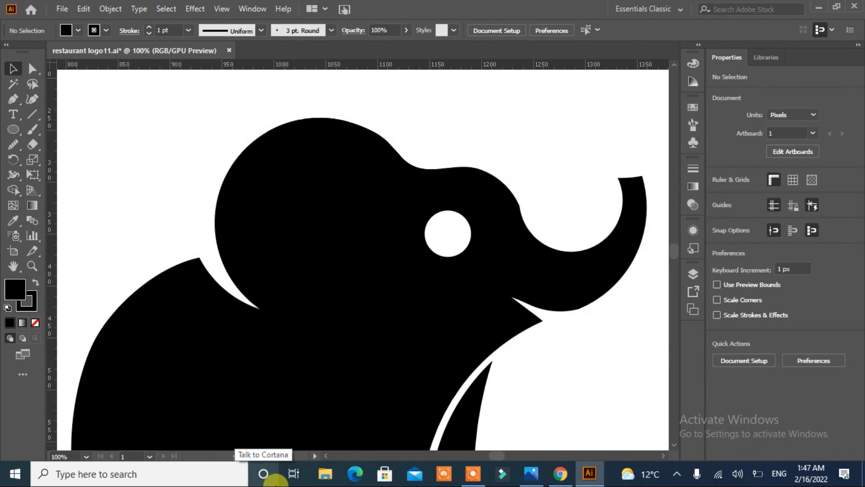
# Replace the trimming ellipse with two small overlapping circles and place a copy of the pair over the elephant's rump.
pyautogui.hotkey('ctrl', '0')
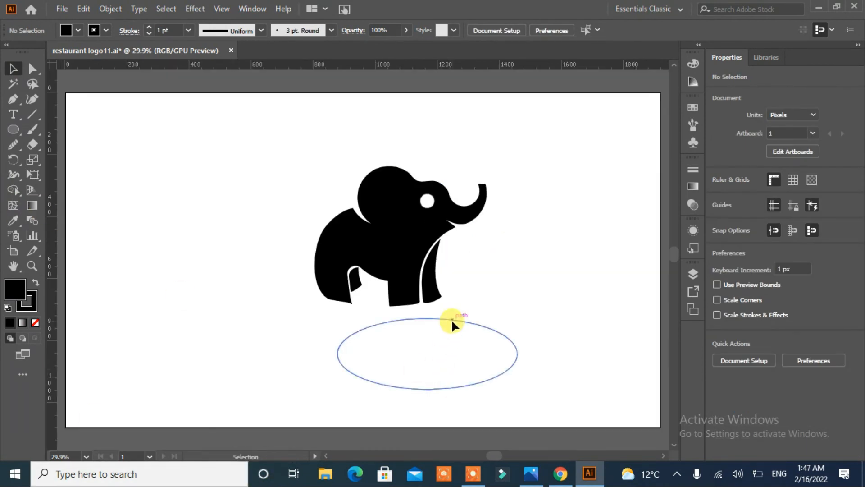
pyautogui.moveTo(453, 321); pyautogui.dragTo(227, 246)
pyautogui.moveTo(290, 314); pyautogui.dragTo(181, 307)
pyautogui.click(116, 228)
pyautogui.click(15, 128)
pyautogui.moveTo(160, 165); pyautogui.dragTo(203, 219)
pyautogui.moveTo(181, 184); pyautogui.dragTo(313, 242)
pyautogui.press('v')
# Form a black tail crescent from the rump circles with Shape Builder, filling the body overlap and removing the excess circle parts.
pyautogui.keyDown('shift'); pyautogui.click(343, 291); pyautogui.keyUp('shift')
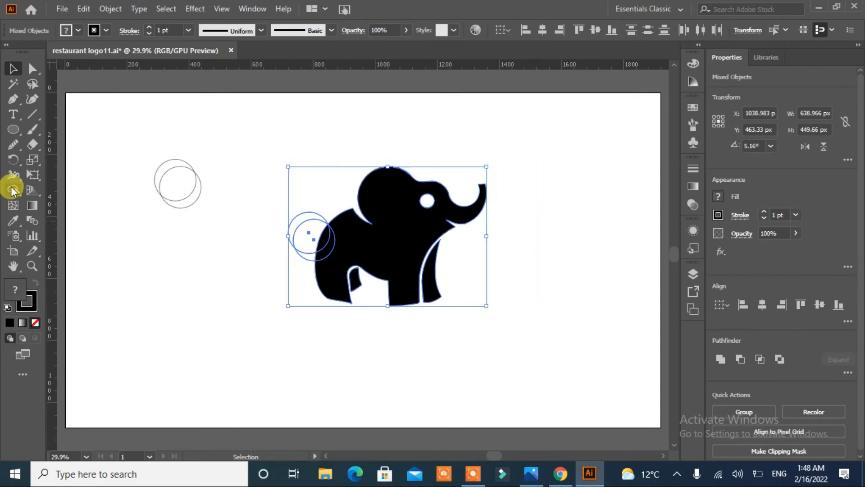
pyautogui.click(13, 190)
pyautogui.click(77, 31)
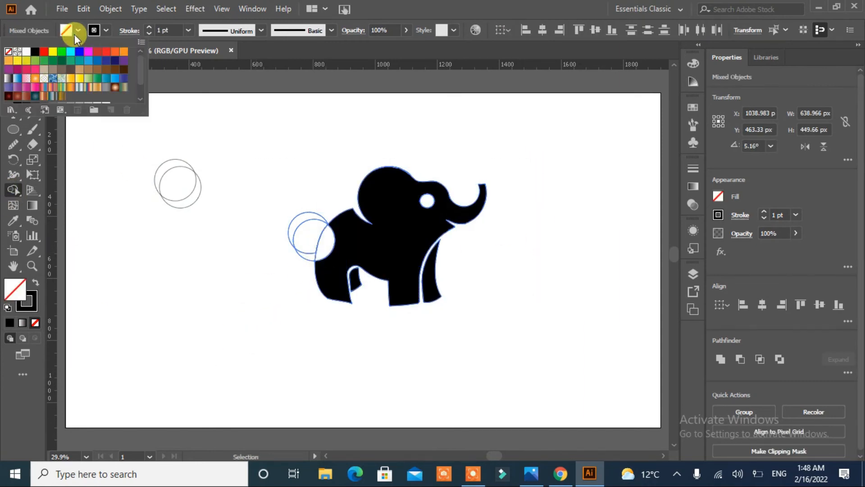
pyautogui.click(36, 52)
pyautogui.click(338, 231)
pyautogui.moveTo(331, 247); pyautogui.dragTo(341, 260)
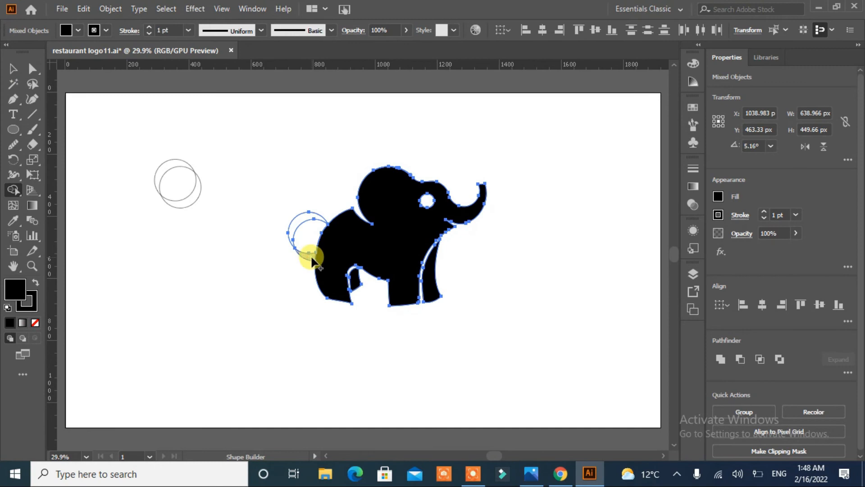
pyautogui.moveTo(287, 202); pyautogui.dragTo(286, 202)
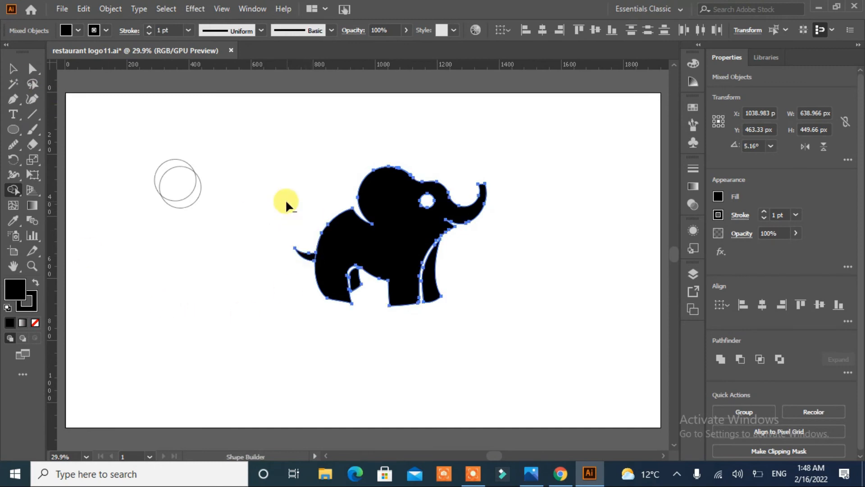
# Shift the tail left so only a thin white gap separates it from the rump.
pyautogui.click(13, 69)
pyautogui.click(135, 255)
pyautogui.click(305, 255)
pyautogui.press('Left')
pyautogui.press('Left')
pyautogui.press('Left')
pyautogui.press('Left')
pyautogui.press('Left')
pyautogui.press('Left')
pyautogui.press('Left')
pyautogui.press('Left')
pyautogui.click(247, 342)
pyautogui.click(300, 255)
pyautogui.moveTo(292, 255); pyautogui.dragTo(298, 255)
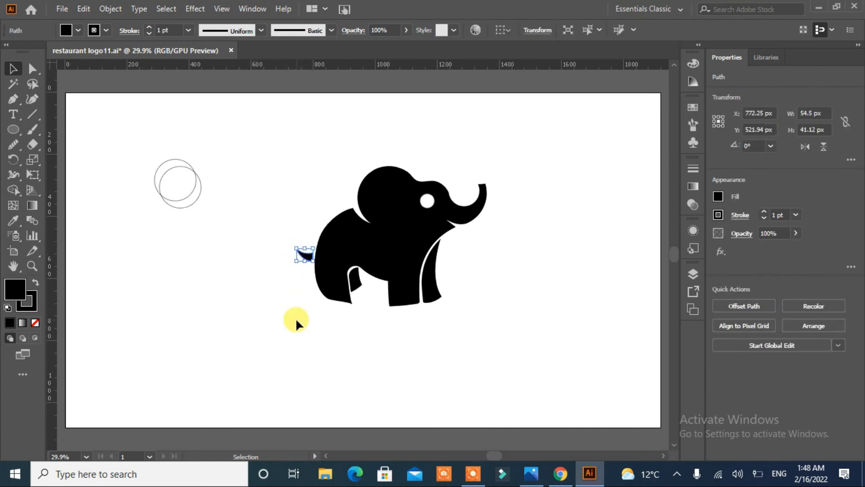
pyautogui.click(296, 318)
# Group all the elephant's parts, including the eye, tail and far legs.
pyautogui.moveTo(505, 165); pyautogui.dragTo(250, 331)
pyautogui.hotkey('ctrl', 'g')
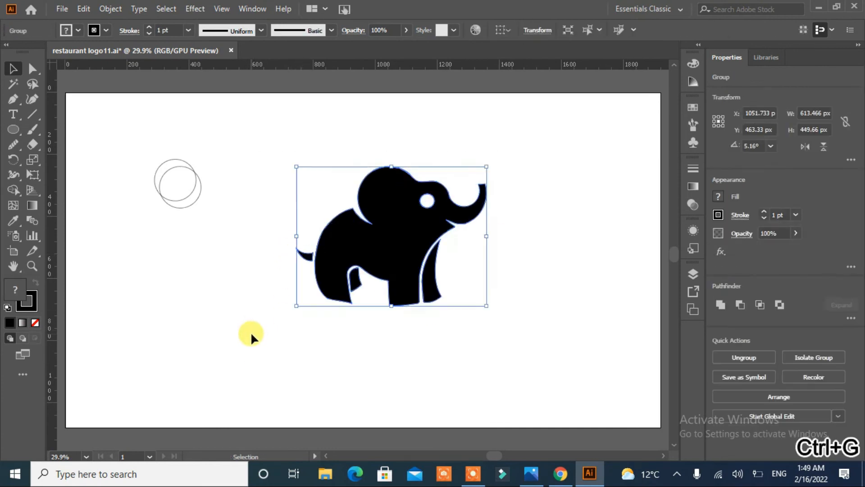
pyautogui.click(251, 331)
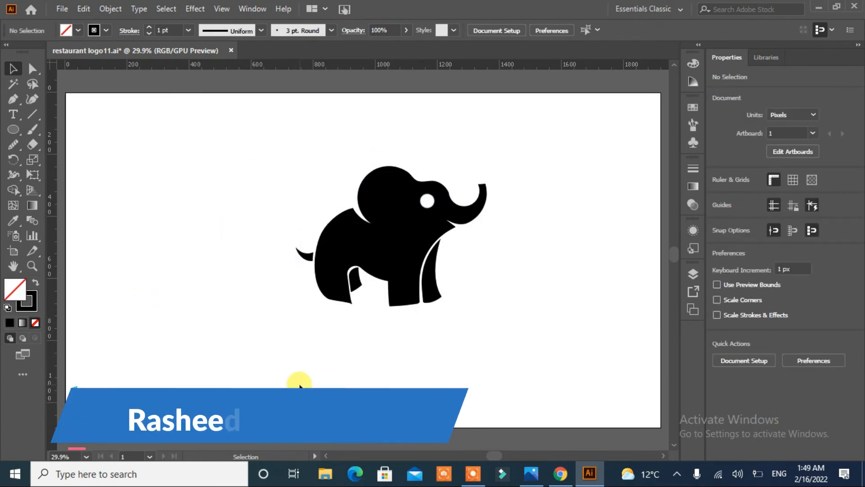
# Shift the elephant up and left, and add the text "Elephant" below it at 72 pt.
pyautogui.moveTo(391, 235); pyautogui.dragTo(354, 215)
pyautogui.click(431, 352)
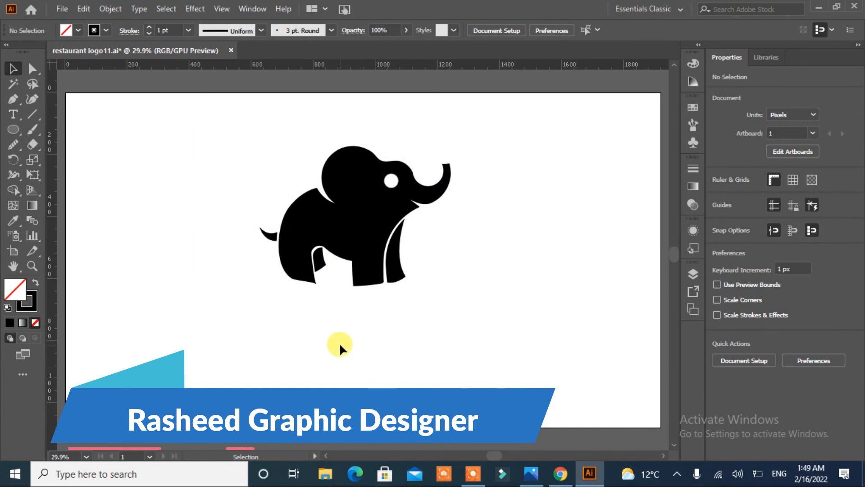
pyautogui.click(13, 114)
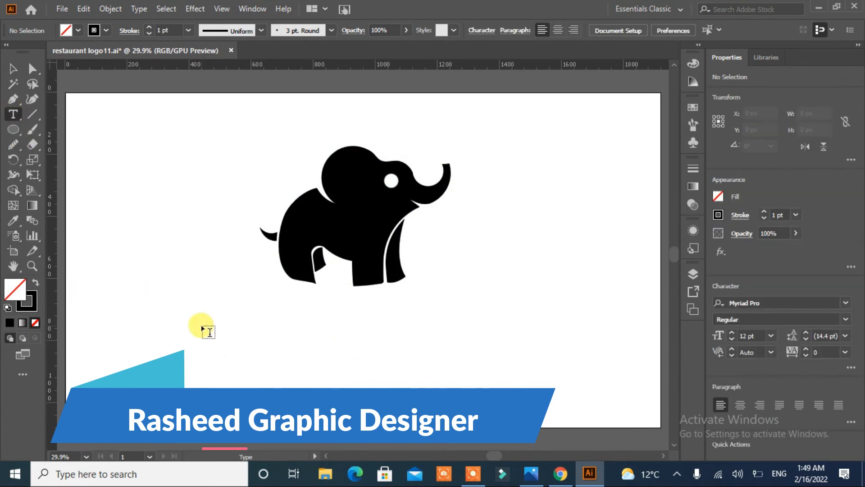
pyautogui.click(202, 326)
pyautogui.click(500, 33)
pyautogui.click(500, 34)
pyautogui.click(626, 30)
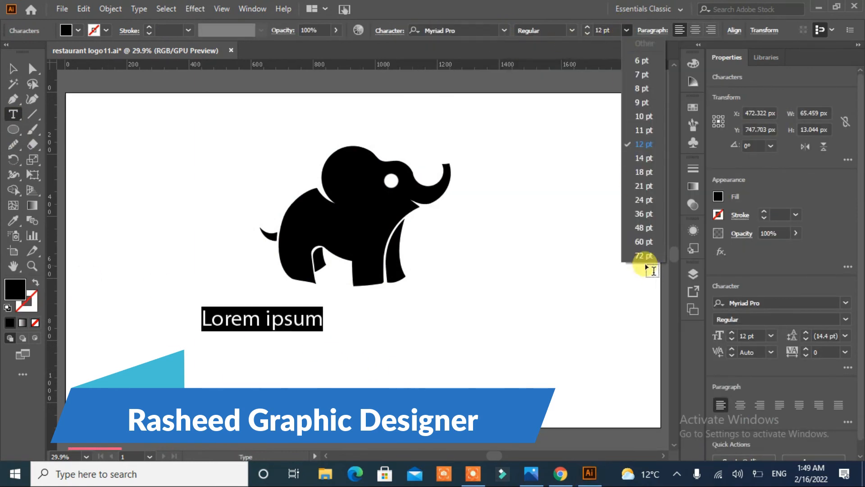
pyautogui.click(645, 265)
pyautogui.write('Elephan')
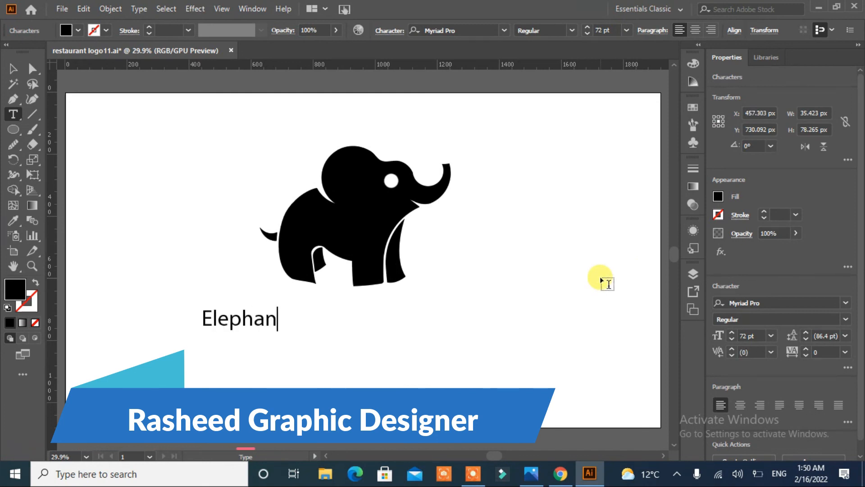
pyautogui.press('Escape')
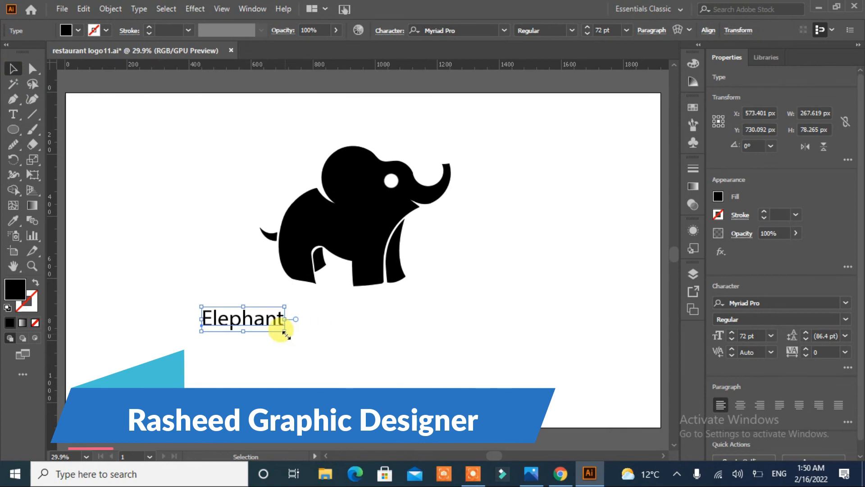
# Enlarge the word Elephant to about 224.5 pt beneath the elephant and set its font to SansSerifBldFLF-Italic.
pyautogui.moveTo(284, 332); pyautogui.dragTo(459, 382)
pyautogui.moveTo(332, 353); pyautogui.dragTo(367, 347)
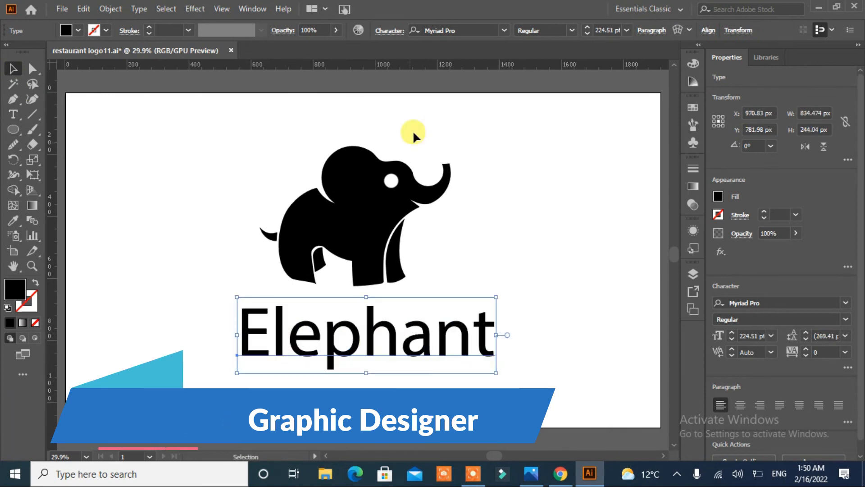
pyautogui.click(504, 31)
pyautogui.scroll(-5, 575, 151)
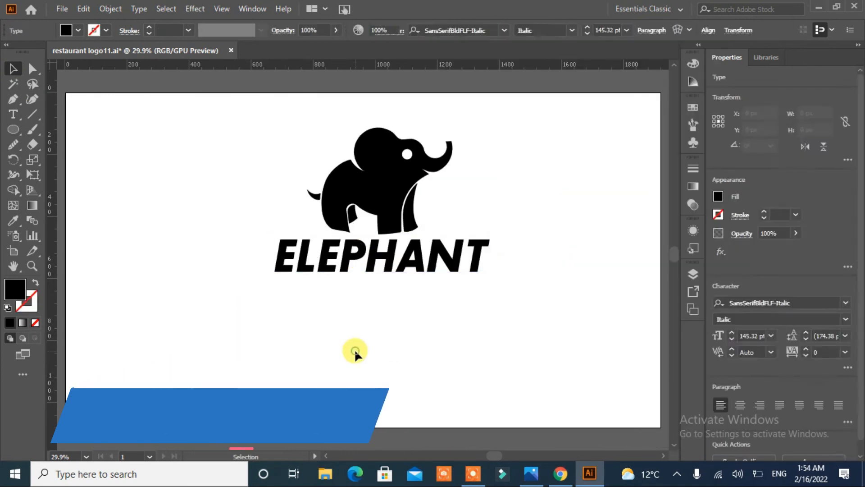
# Add the text "Tagline Here" at 72 pt and place it just beneath ELEPHANT, starting at the word's left edge.
pyautogui.click(255, 281)
pyautogui.click(13, 114)
pyautogui.click(276, 282)
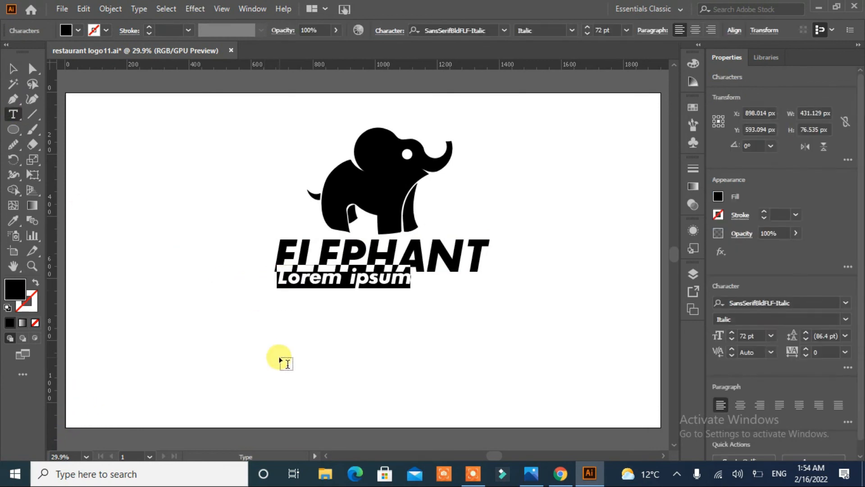
pyautogui.write('I')
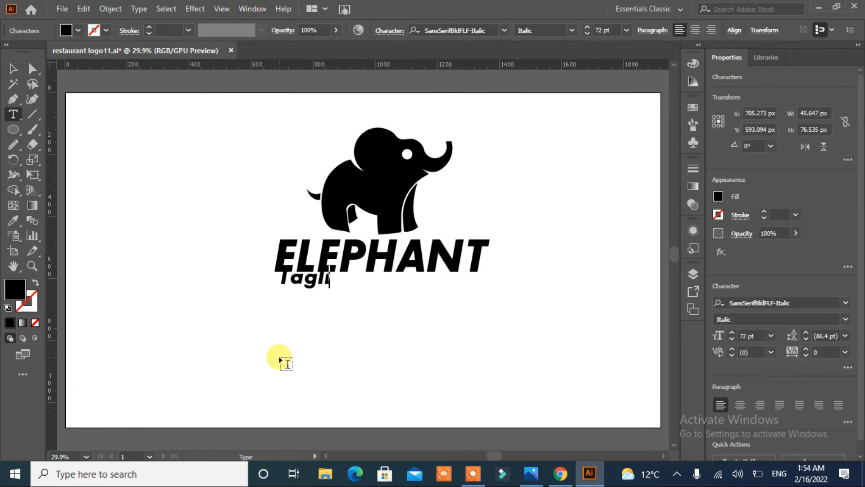
pyautogui.write('agline Here')
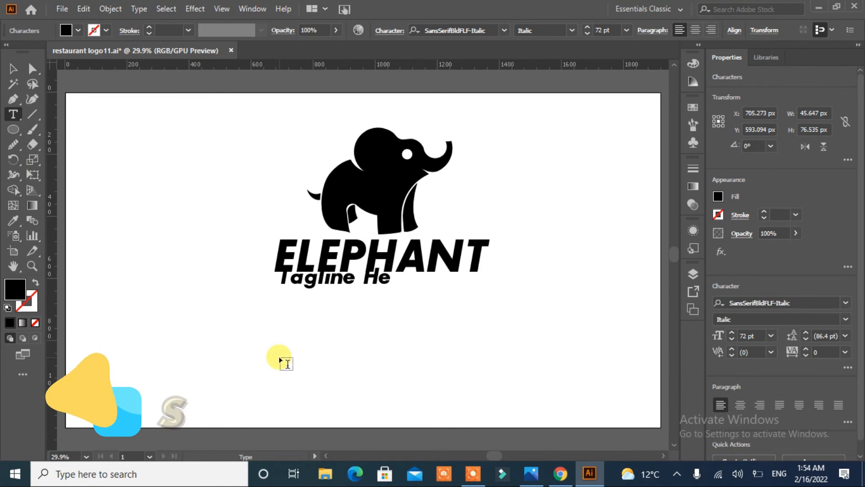
pyautogui.click(13, 69)
pyautogui.moveTo(345, 271)
pyautogui.mouseDown()
pyautogui.moveTo(347, 284)
pyautogui.moveTo(338, 285)
pyautogui.mouseUp()
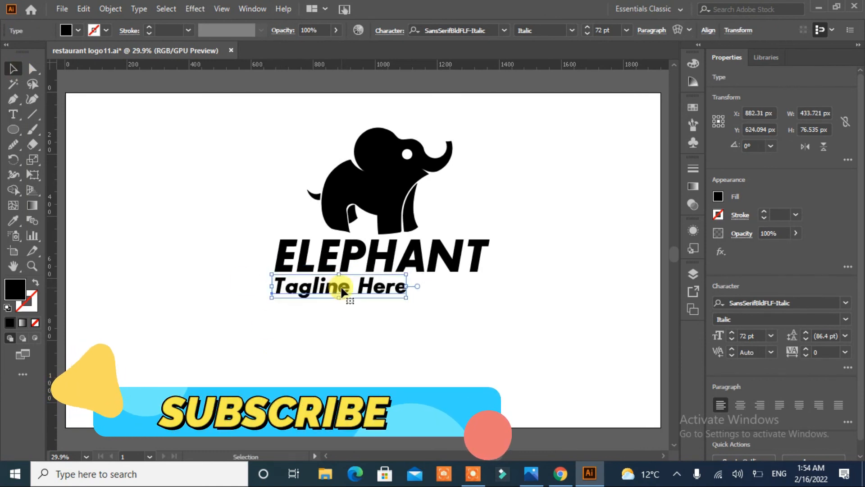
# Set the tagline's font size to 73 pt and its tracking to 275.
pyautogui.click(734, 333)
pyautogui.click(845, 352)
pyautogui.click(831, 336)
pyautogui.click(806, 348)
pyautogui.click(805, 349)
pyautogui.click(805, 349)
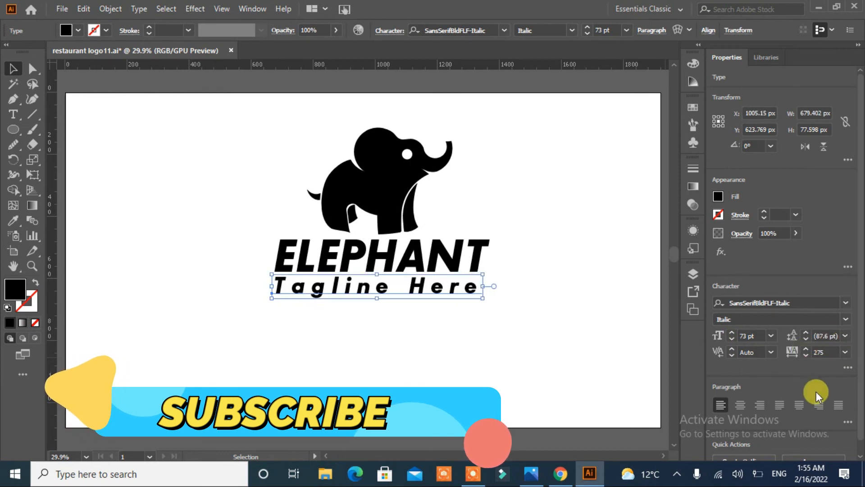
pyautogui.click(548, 359)
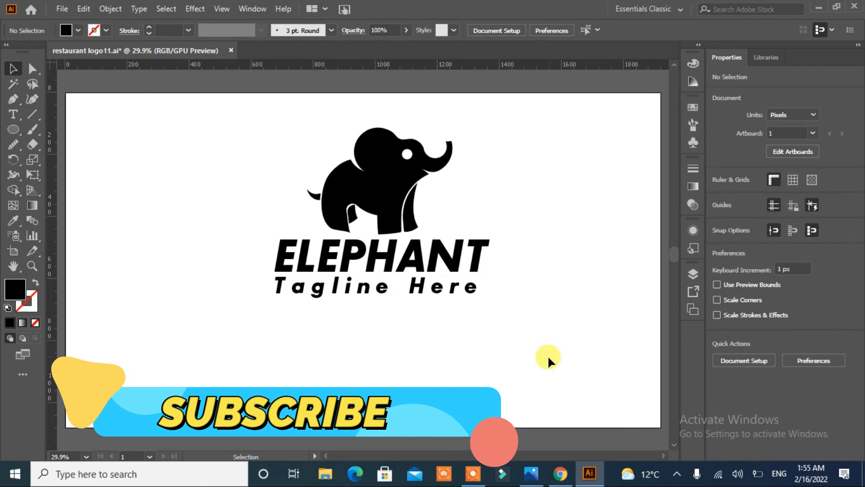
# Move the elephant and both text lines down together so the logo sits centred on the artboard.
pyautogui.moveTo(512, 131); pyautogui.dragTo(232, 310)
pyautogui.moveTo(387, 186); pyautogui.dragTo(386, 222)
pyautogui.click(532, 318)
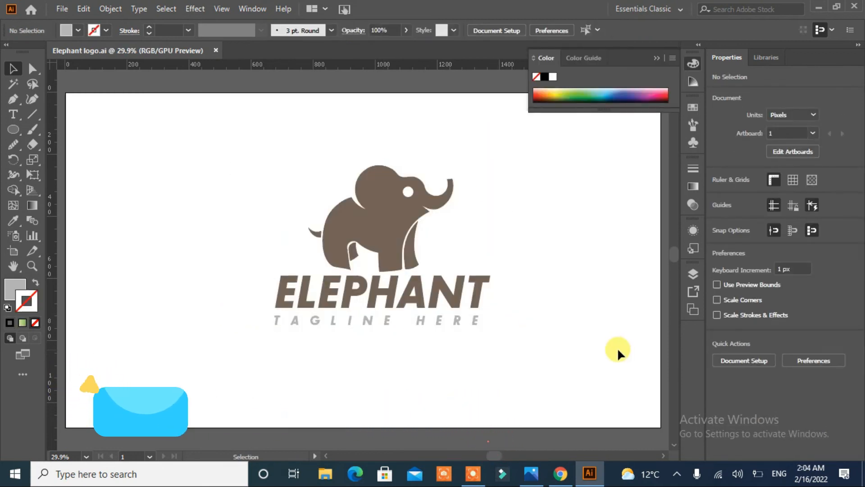
pyautogui.hotkey('ctrl', '+')
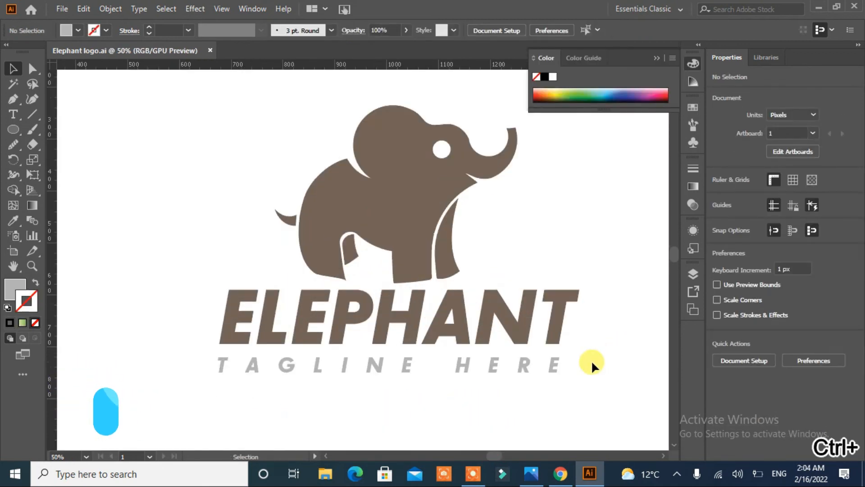
pyautogui.hotkey('ctrl', 'z')
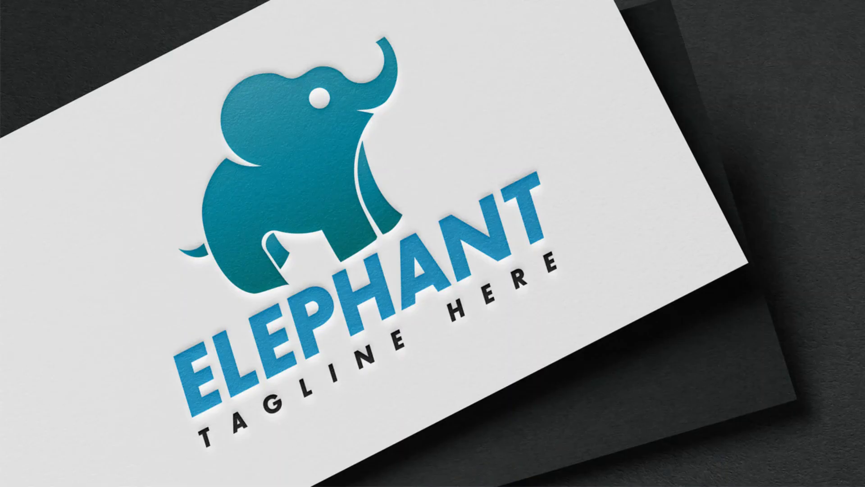